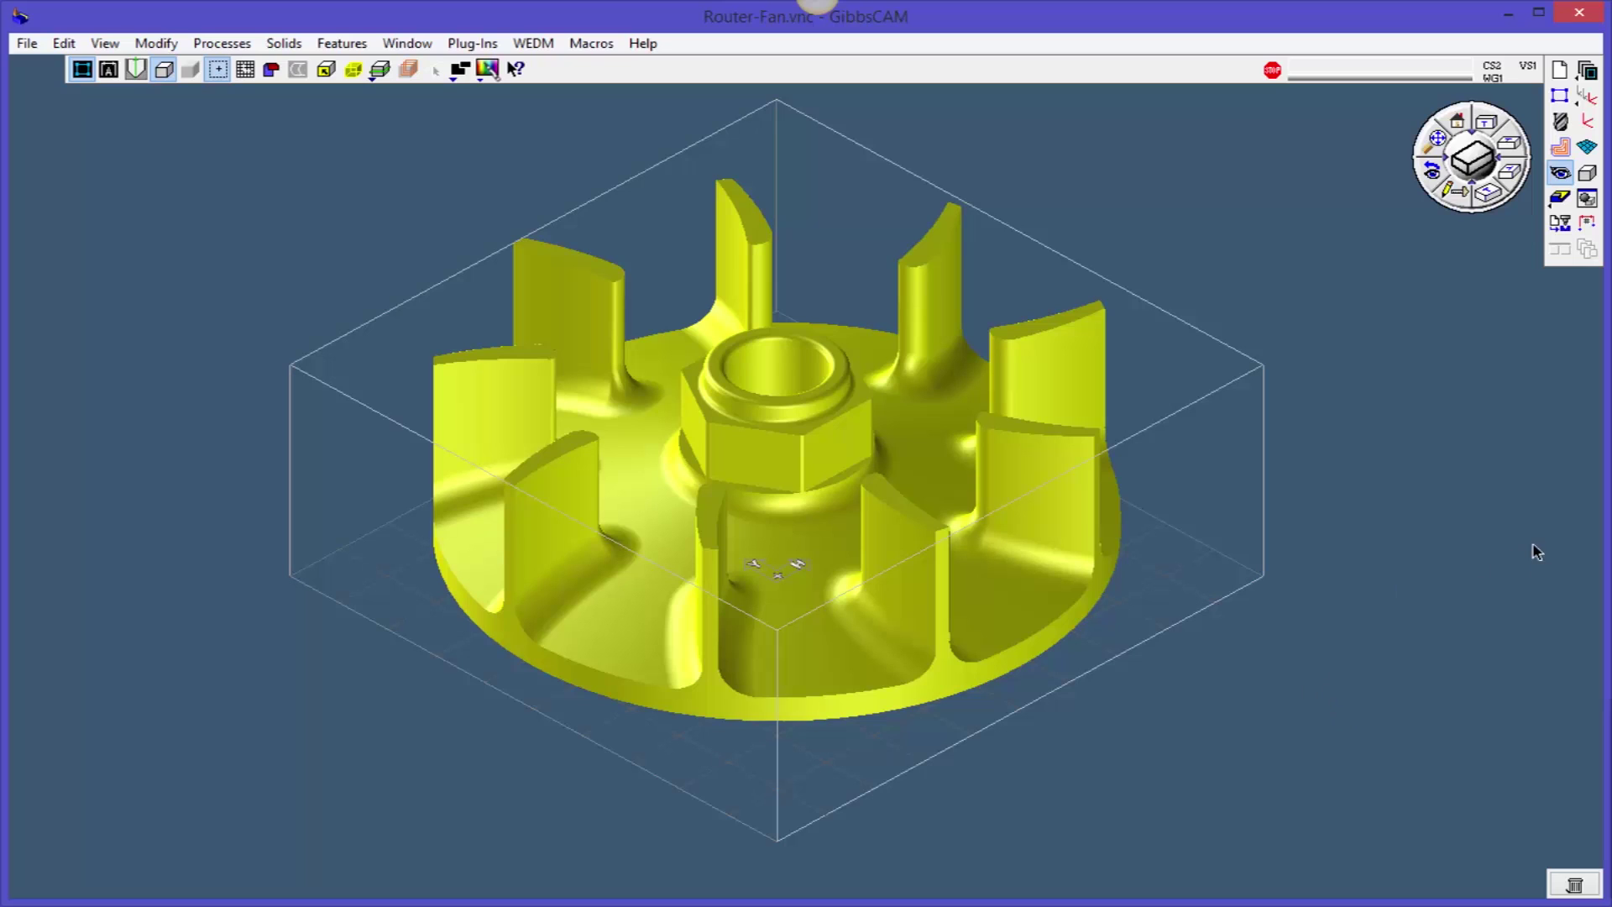
# - Show the router fan's toolpaths, run the cut-part simulation from the solid block, and stop it
pyautogui.click(1559, 122)
pyautogui.click(1559, 147)
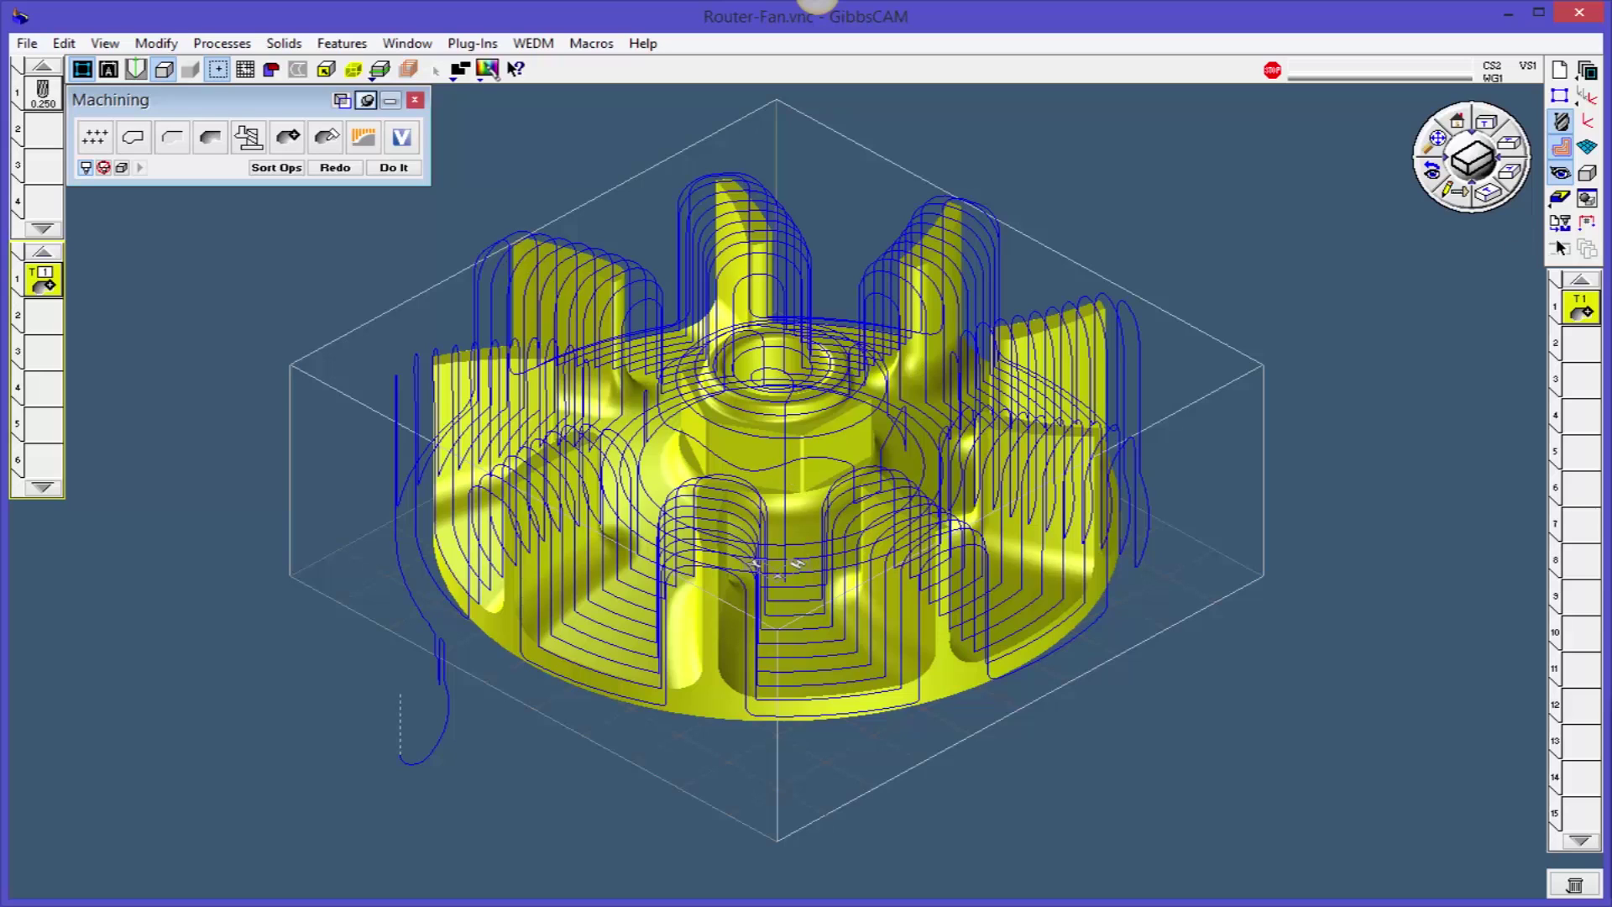
pyautogui.click(1556, 209)
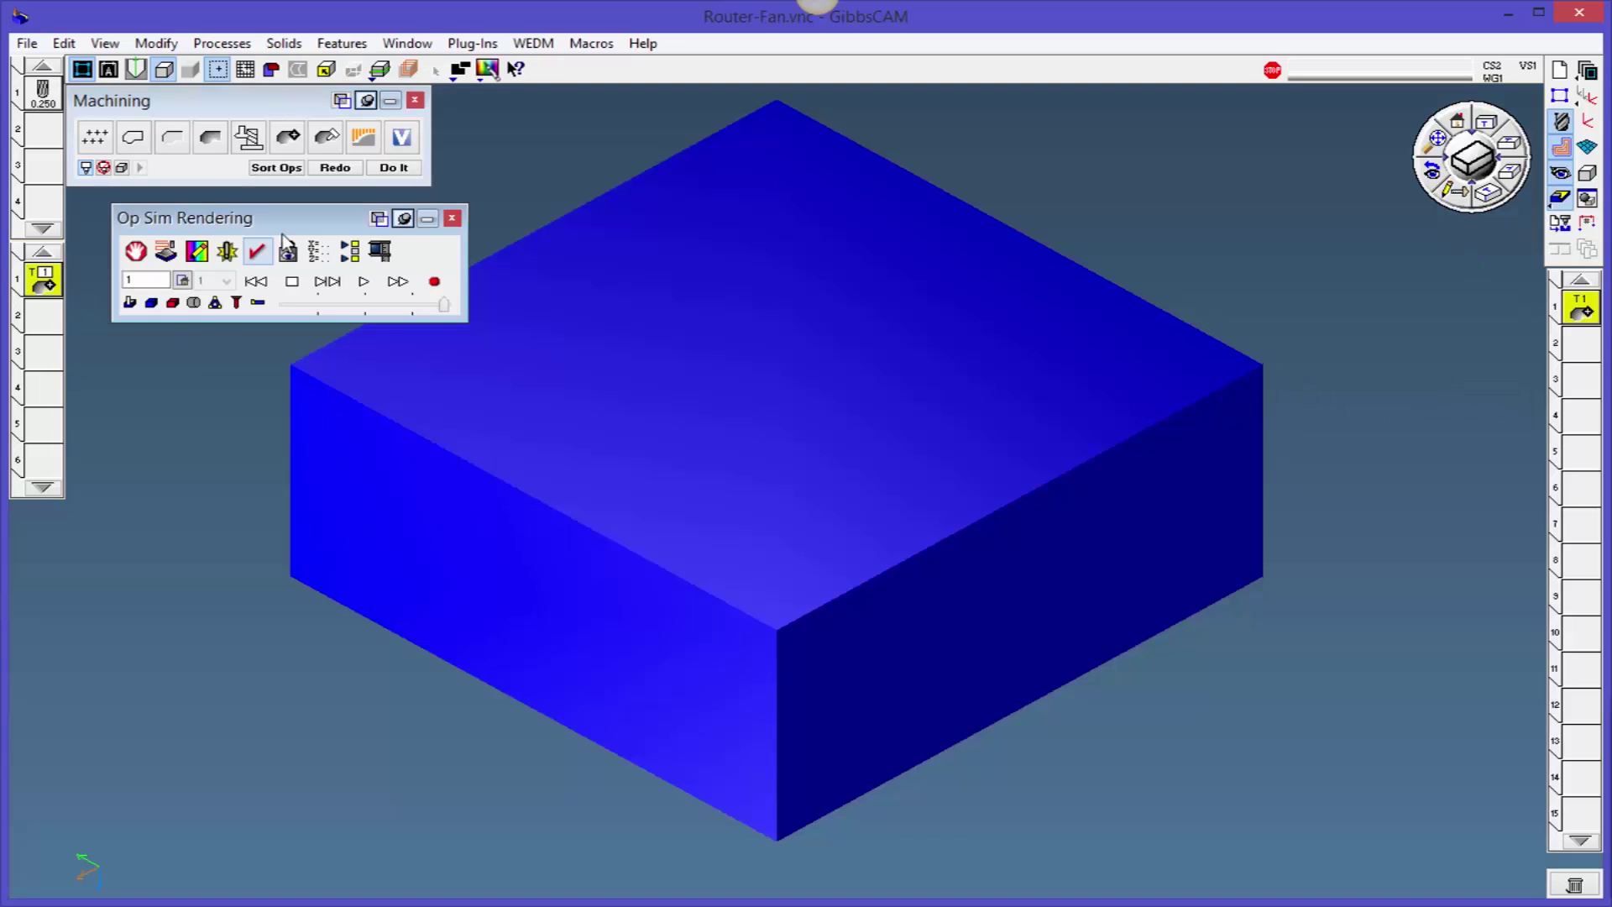
pyautogui.click(363, 281)
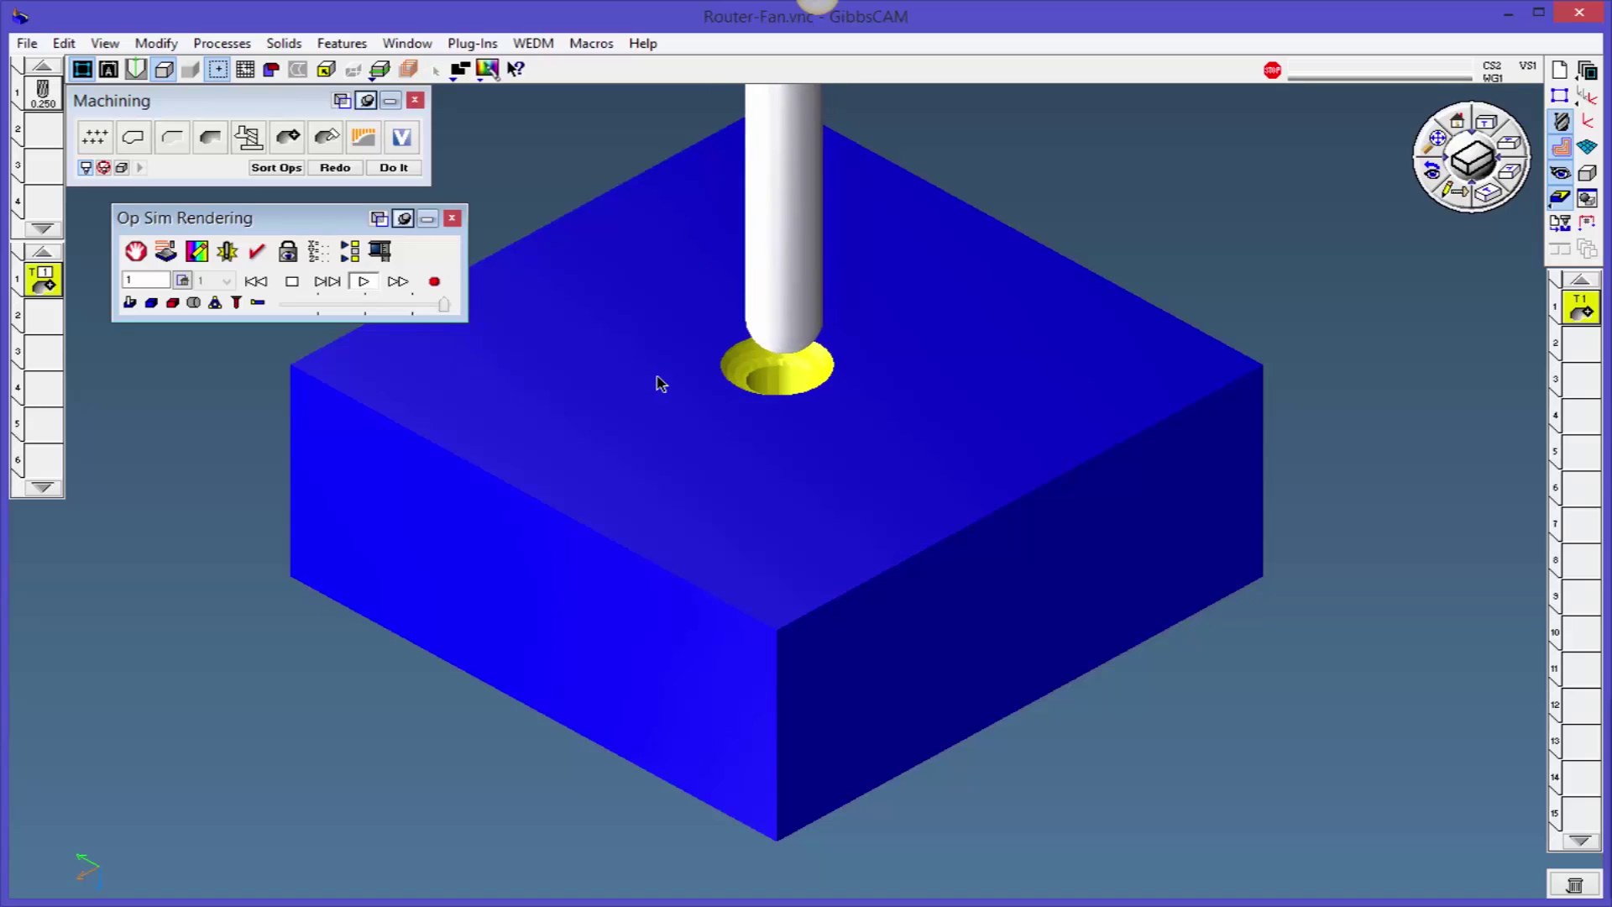
pyautogui.click(293, 286)
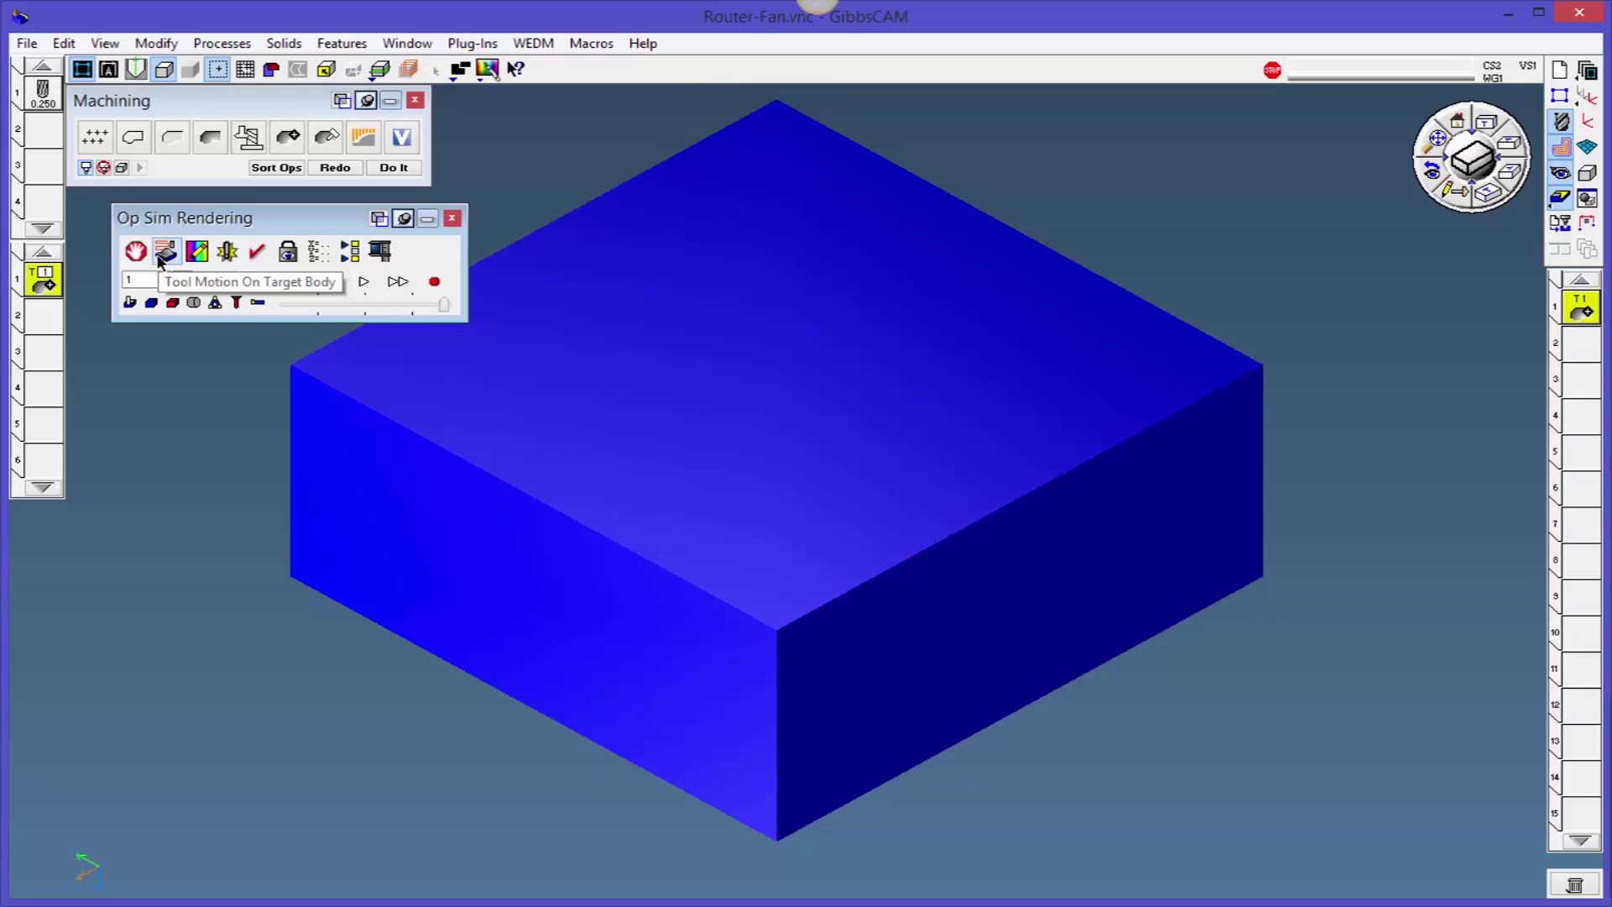
# - Simulate the tool motion on the target body, then close the simulation and hide the machining toolpaths
pyautogui.click(159, 260)
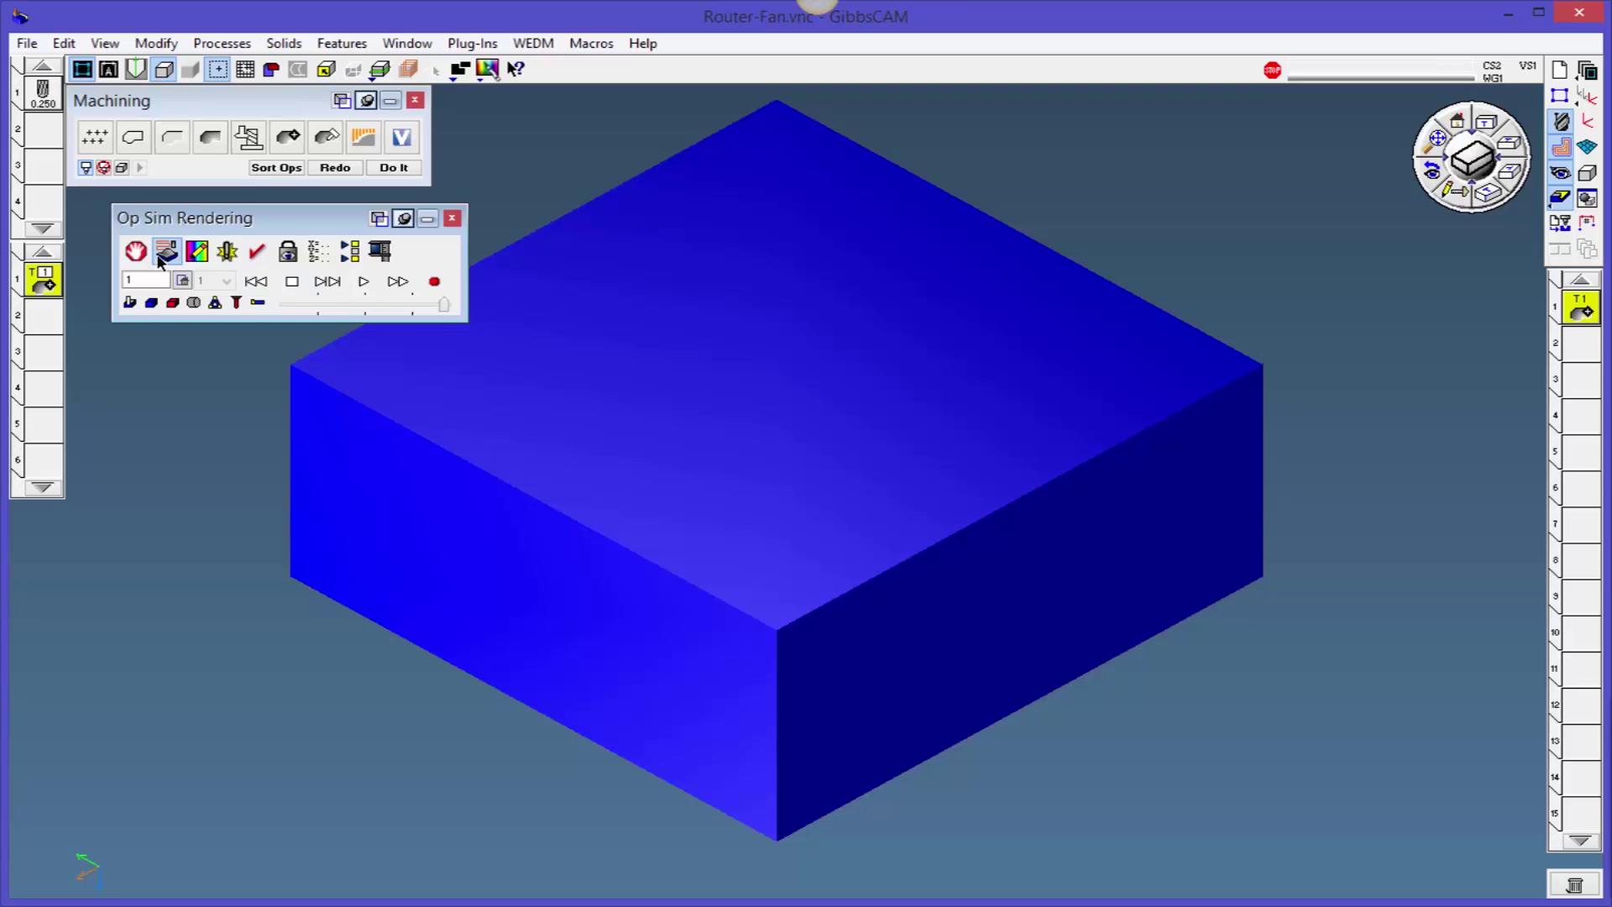
pyautogui.click(356, 288)
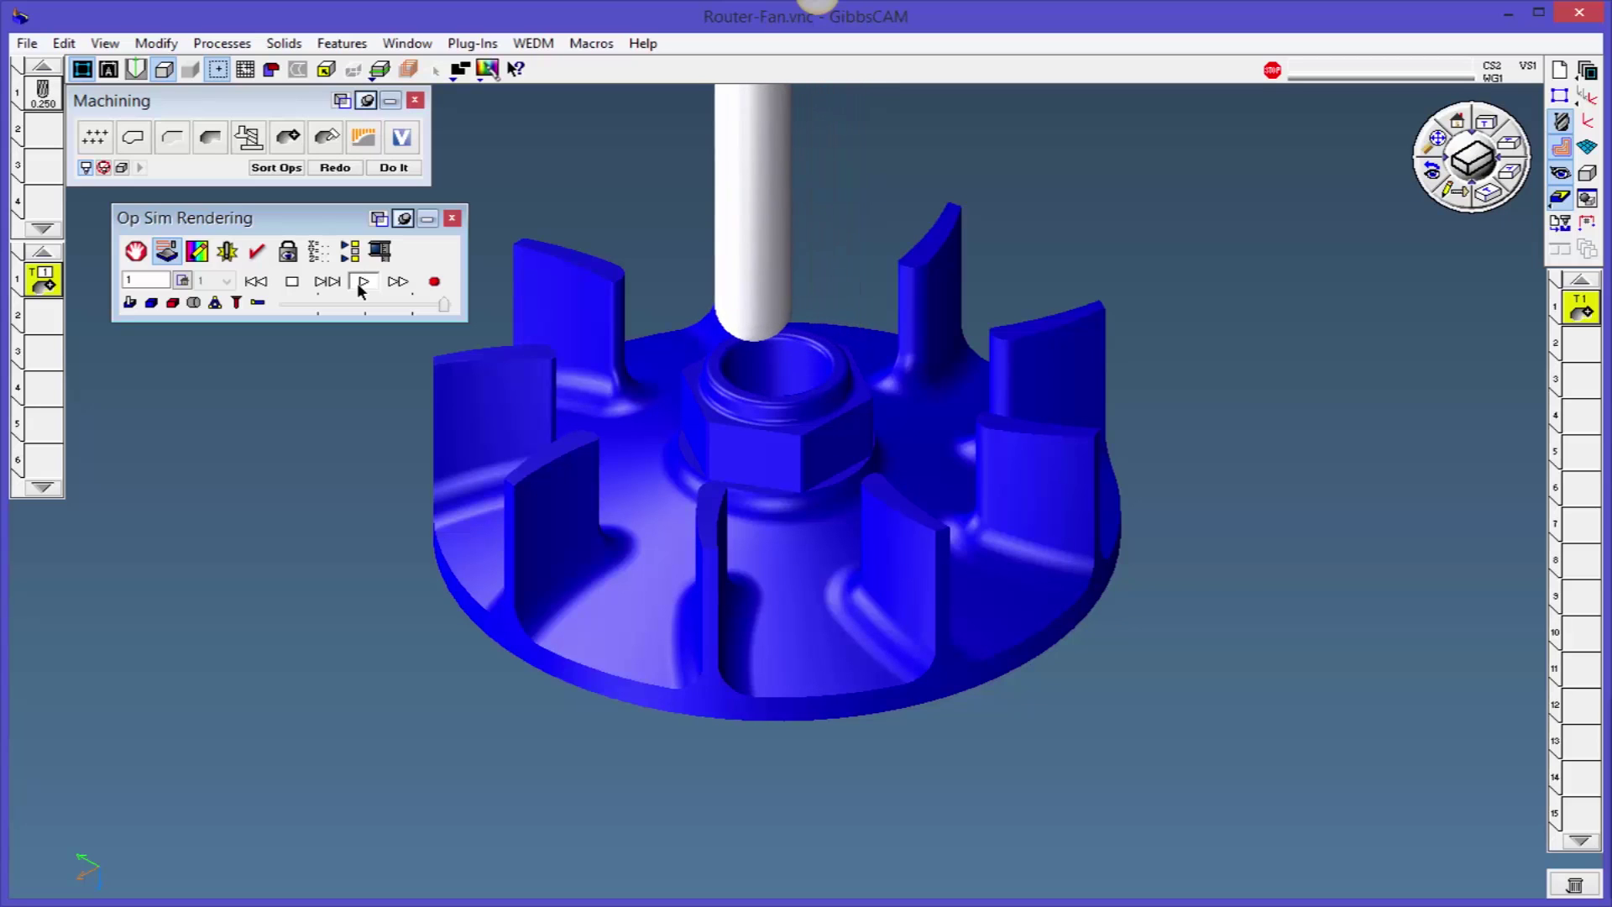
pyautogui.click(453, 219)
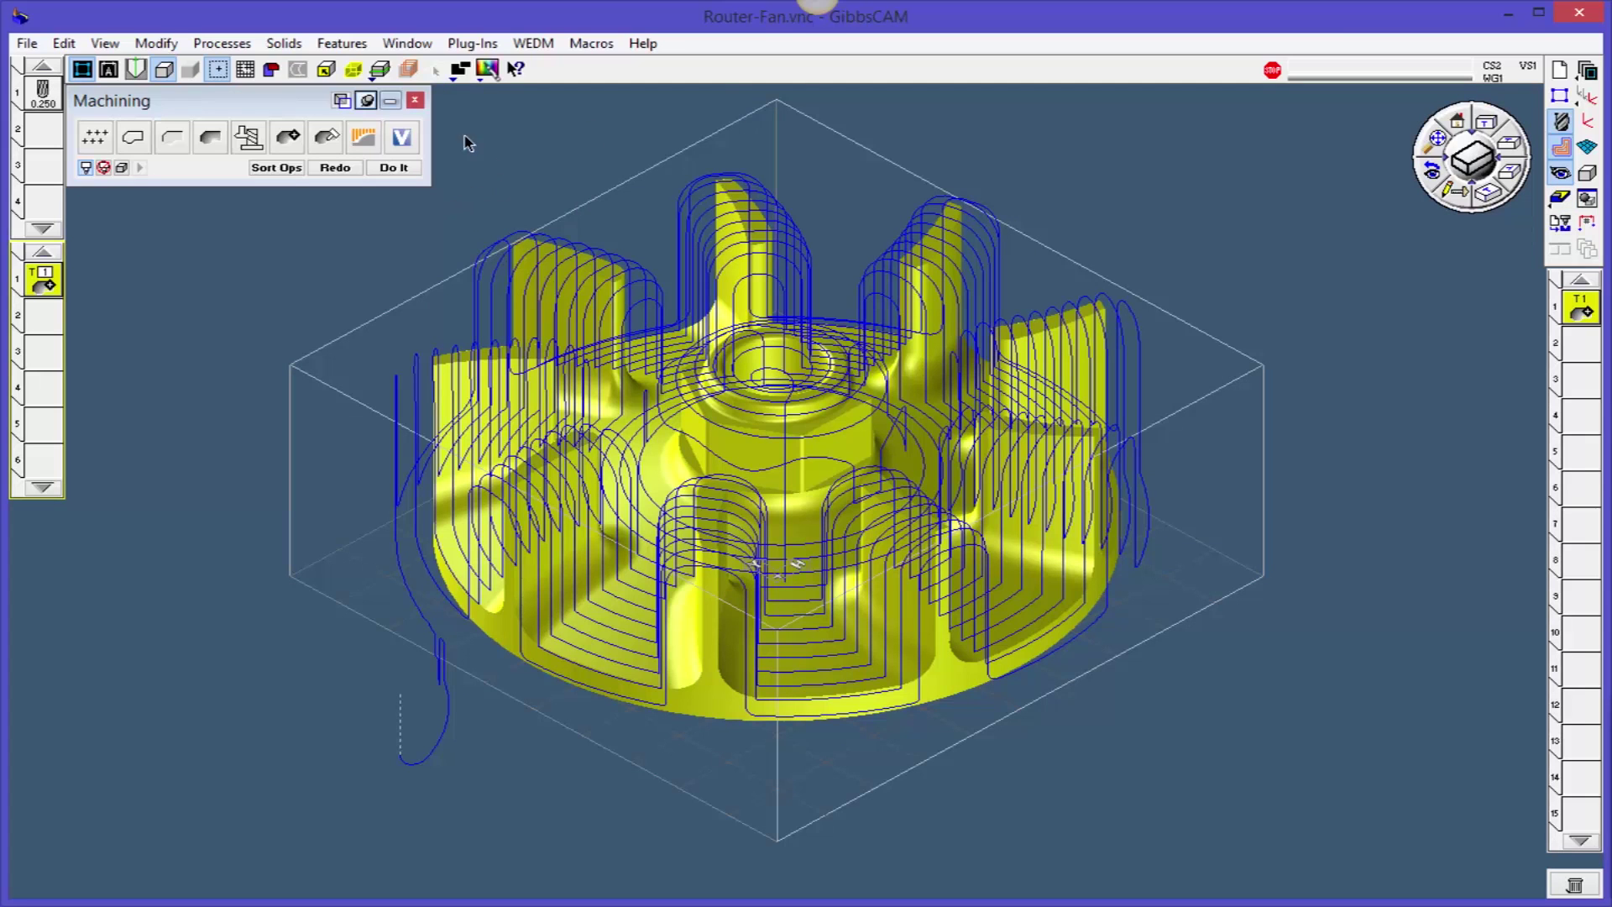
pyautogui.click(1560, 122)
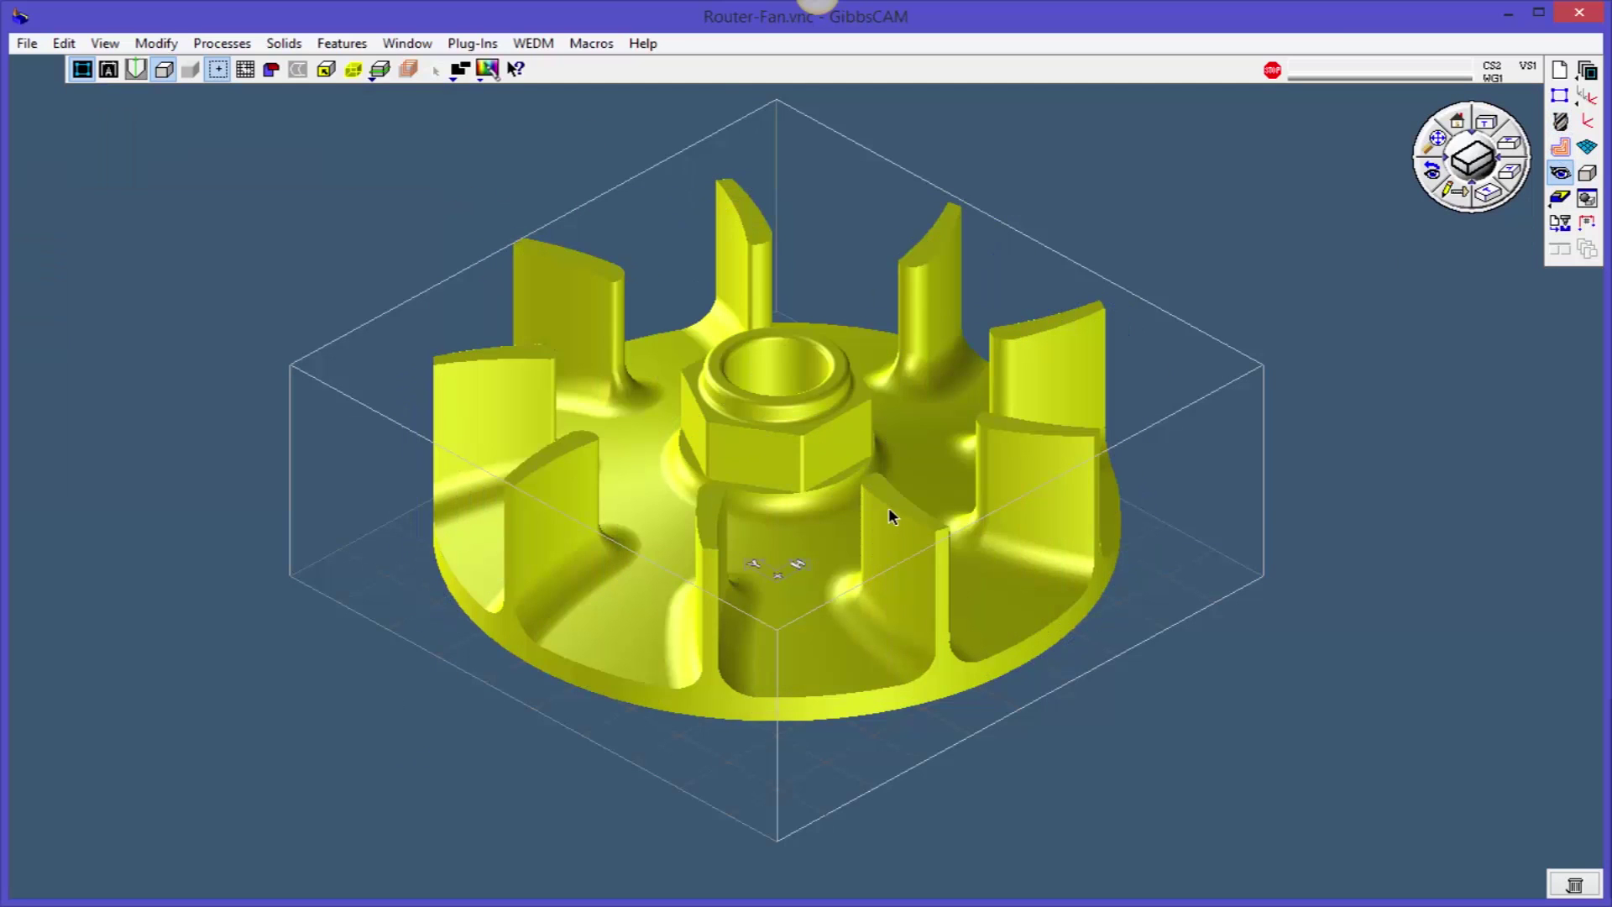
# - Store the fan body in the Body Bag together with a duplicate of it
pyautogui.click(1589, 199)
pyautogui.moveTo(228, 186); pyautogui.dragTo(151, 162)
pyautogui.click(768, 457)
pyautogui.moveTo(767, 457); pyautogui.dragTo(79, 255)
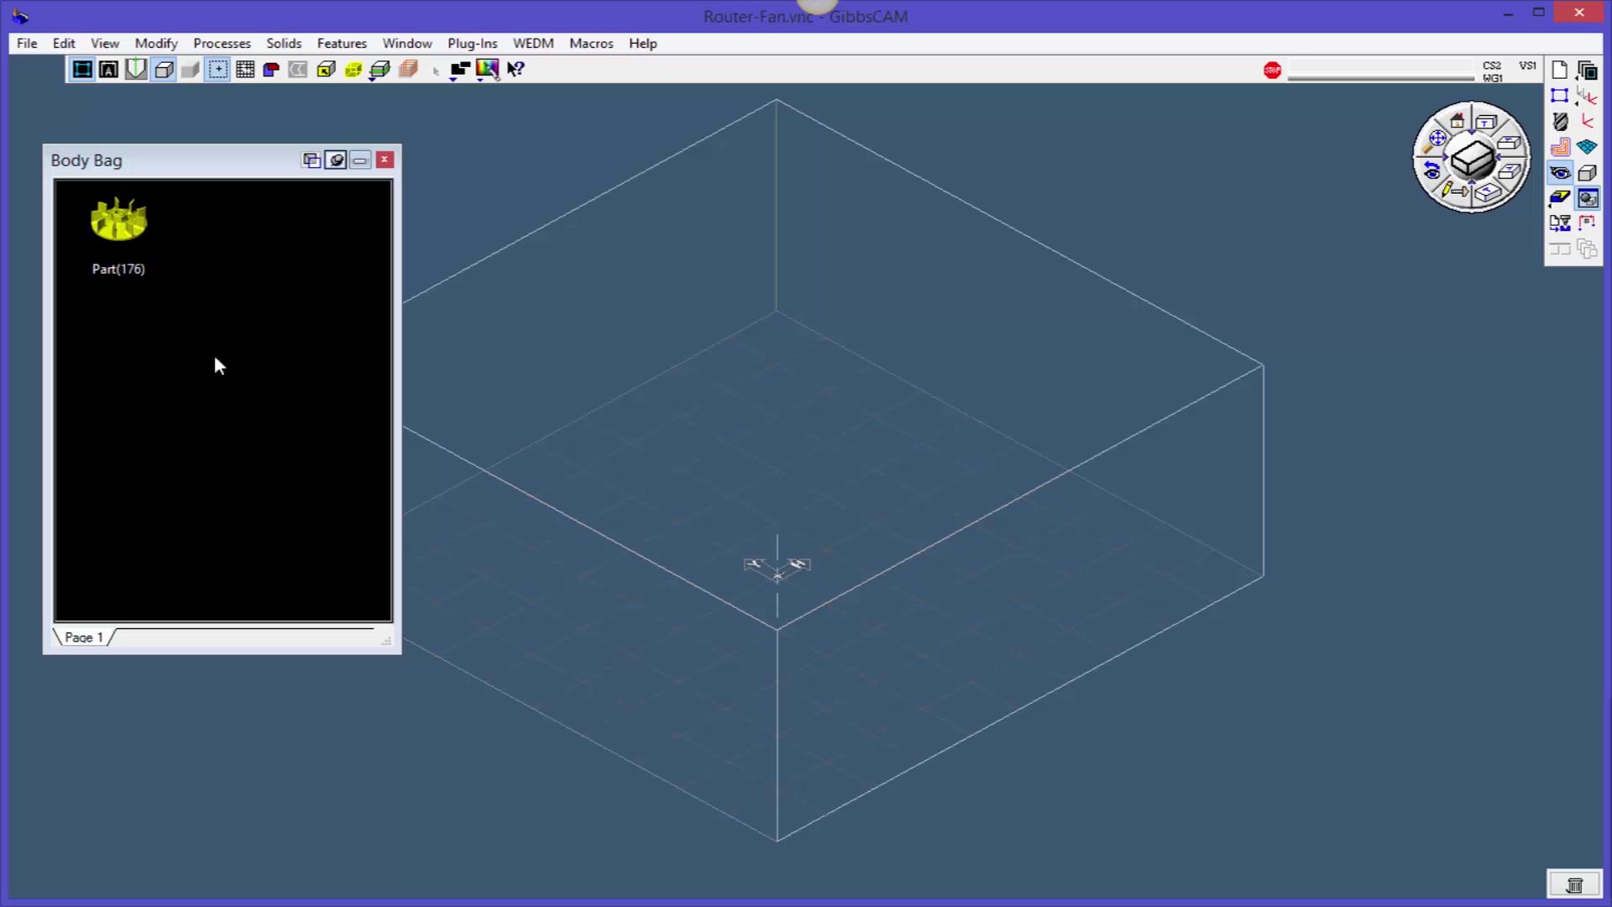
pyautogui.click(839, 480)
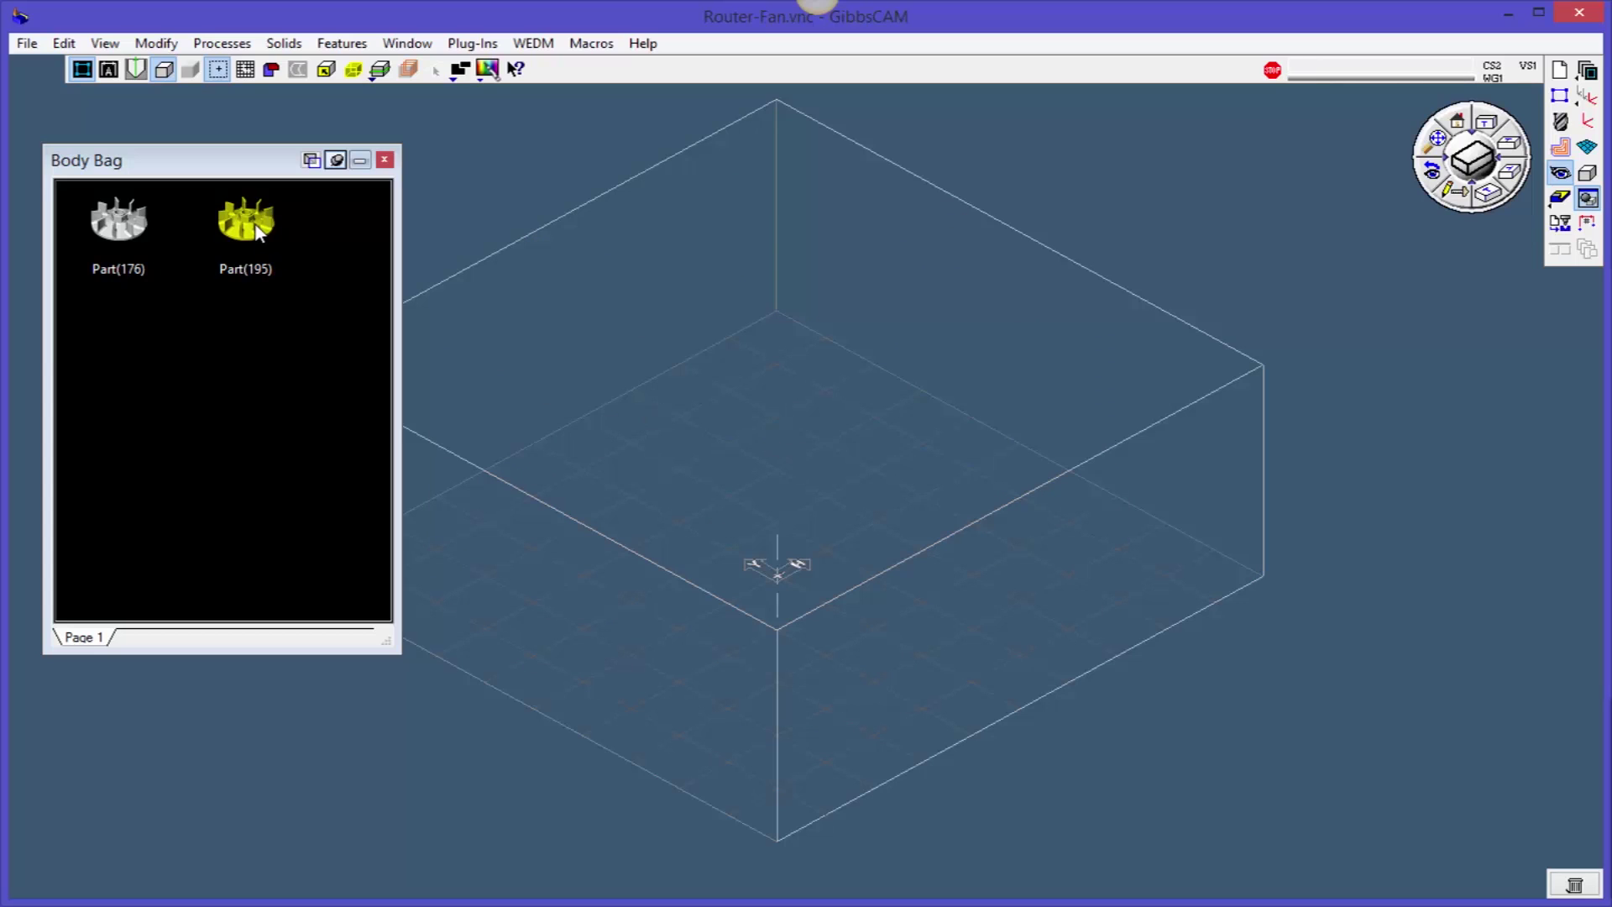
# - Change the duplicate fan body's type to Stock and rename it Stock
pyautogui.rightClick(258, 232)
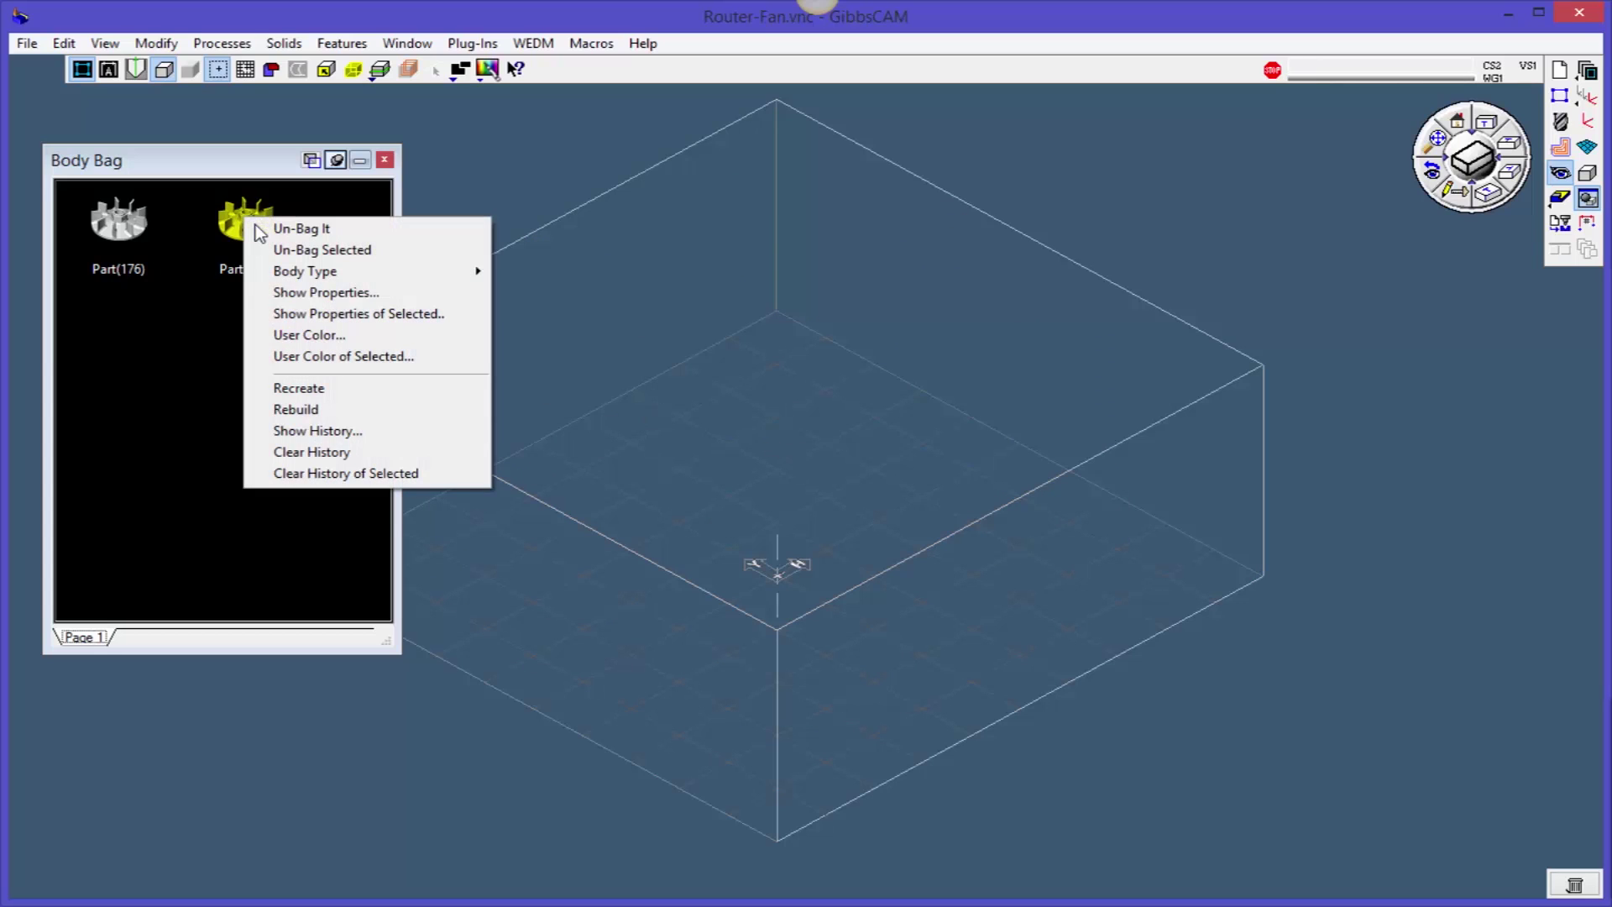
pyautogui.moveTo(316, 271)
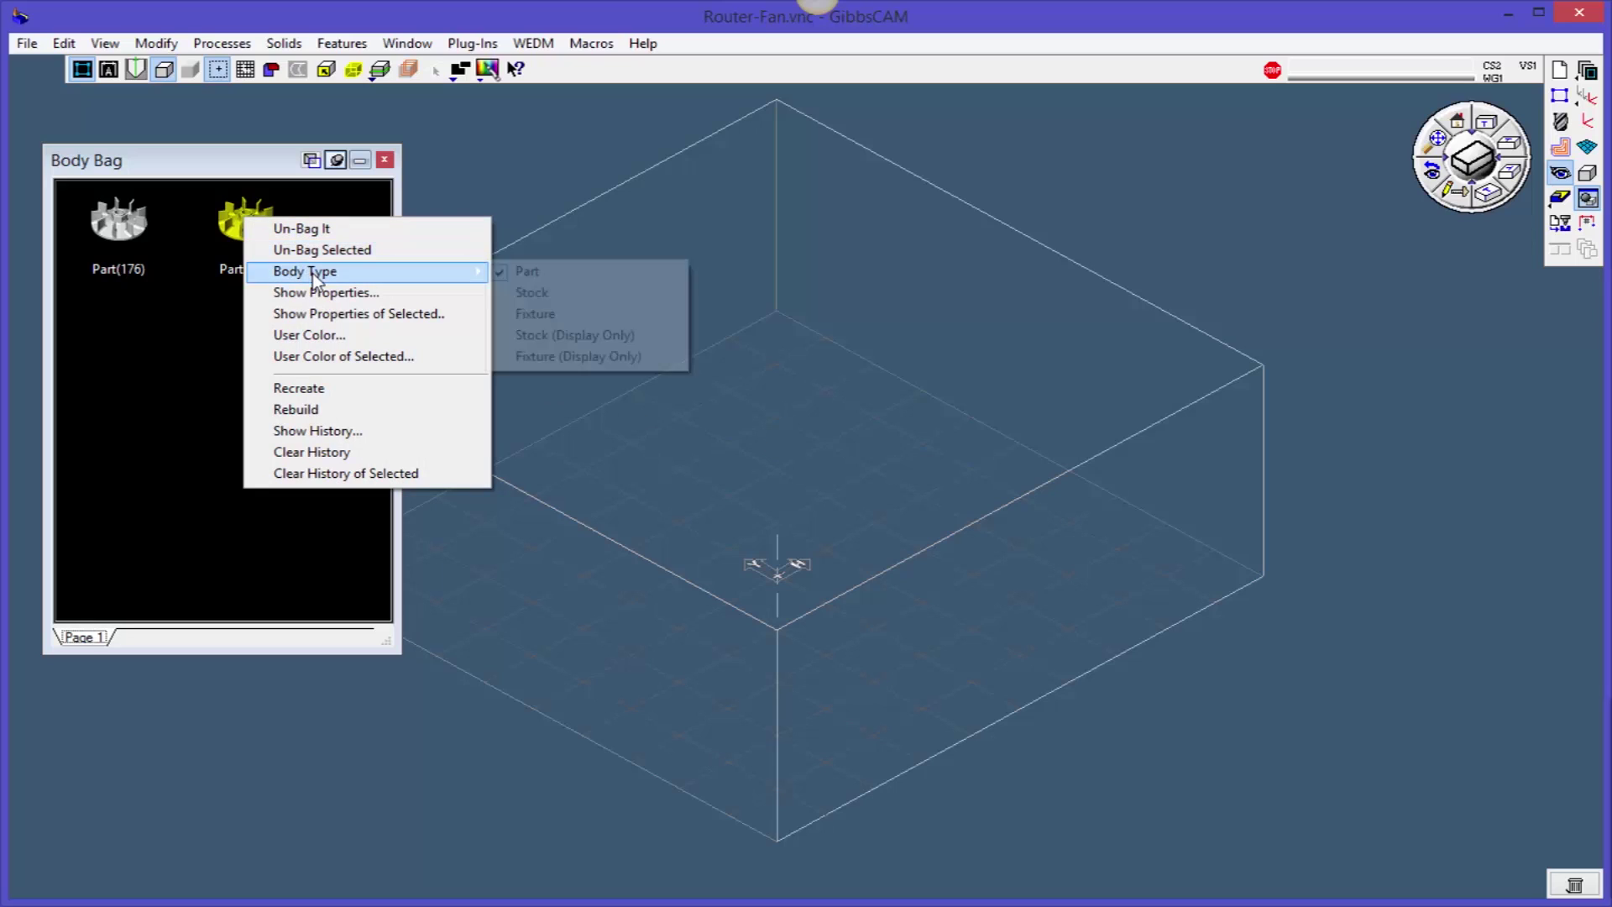
pyautogui.click(564, 292)
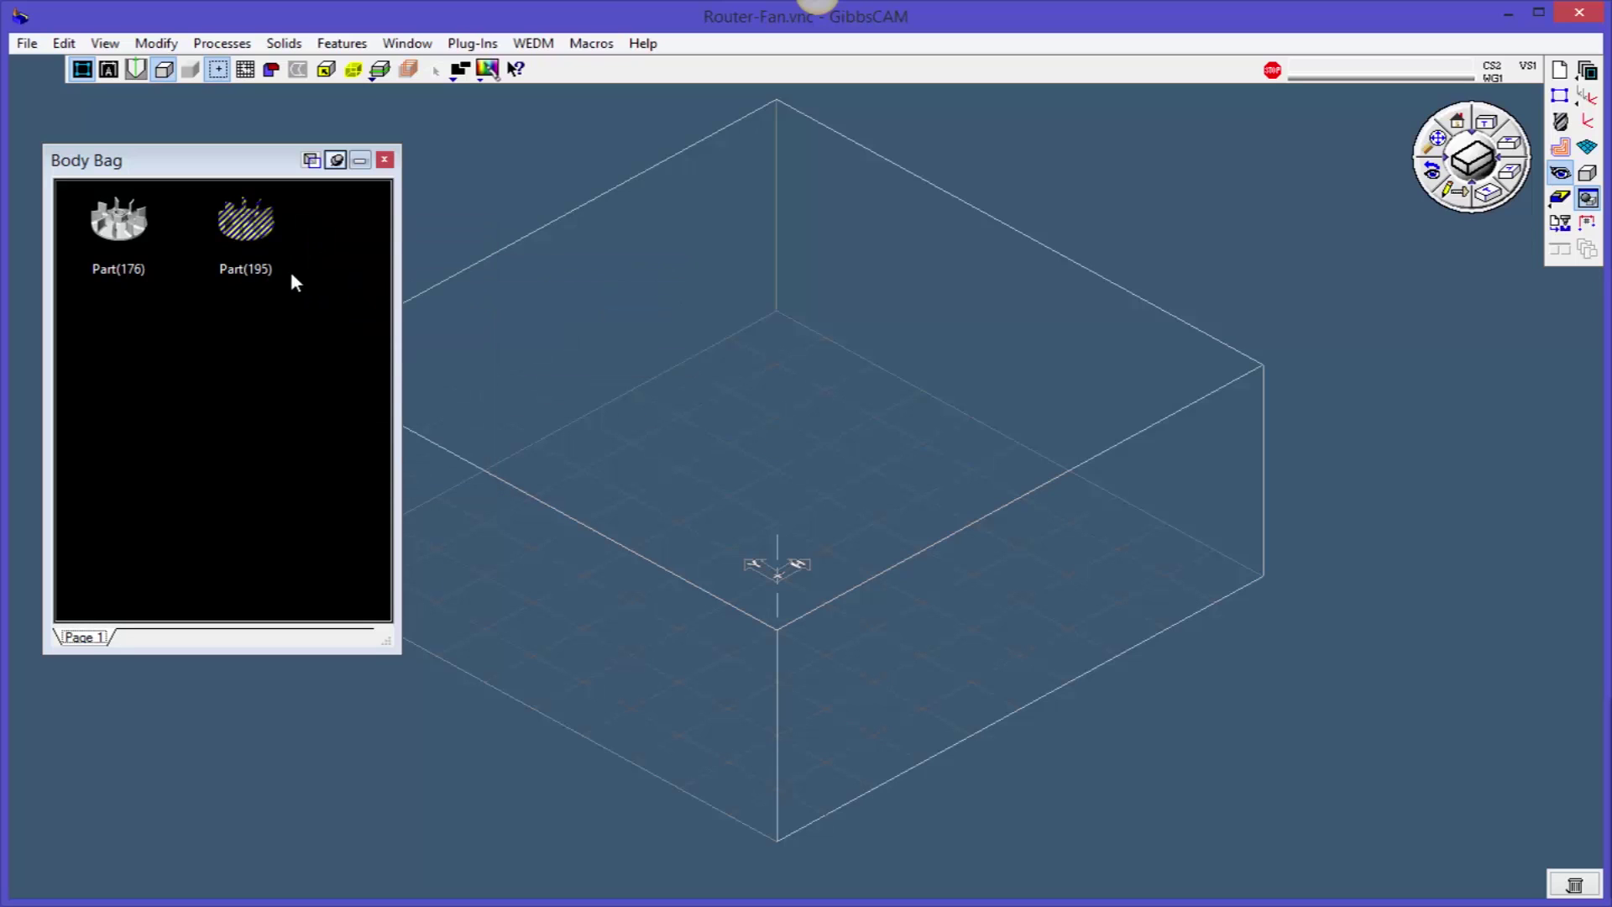
pyautogui.click(235, 270)
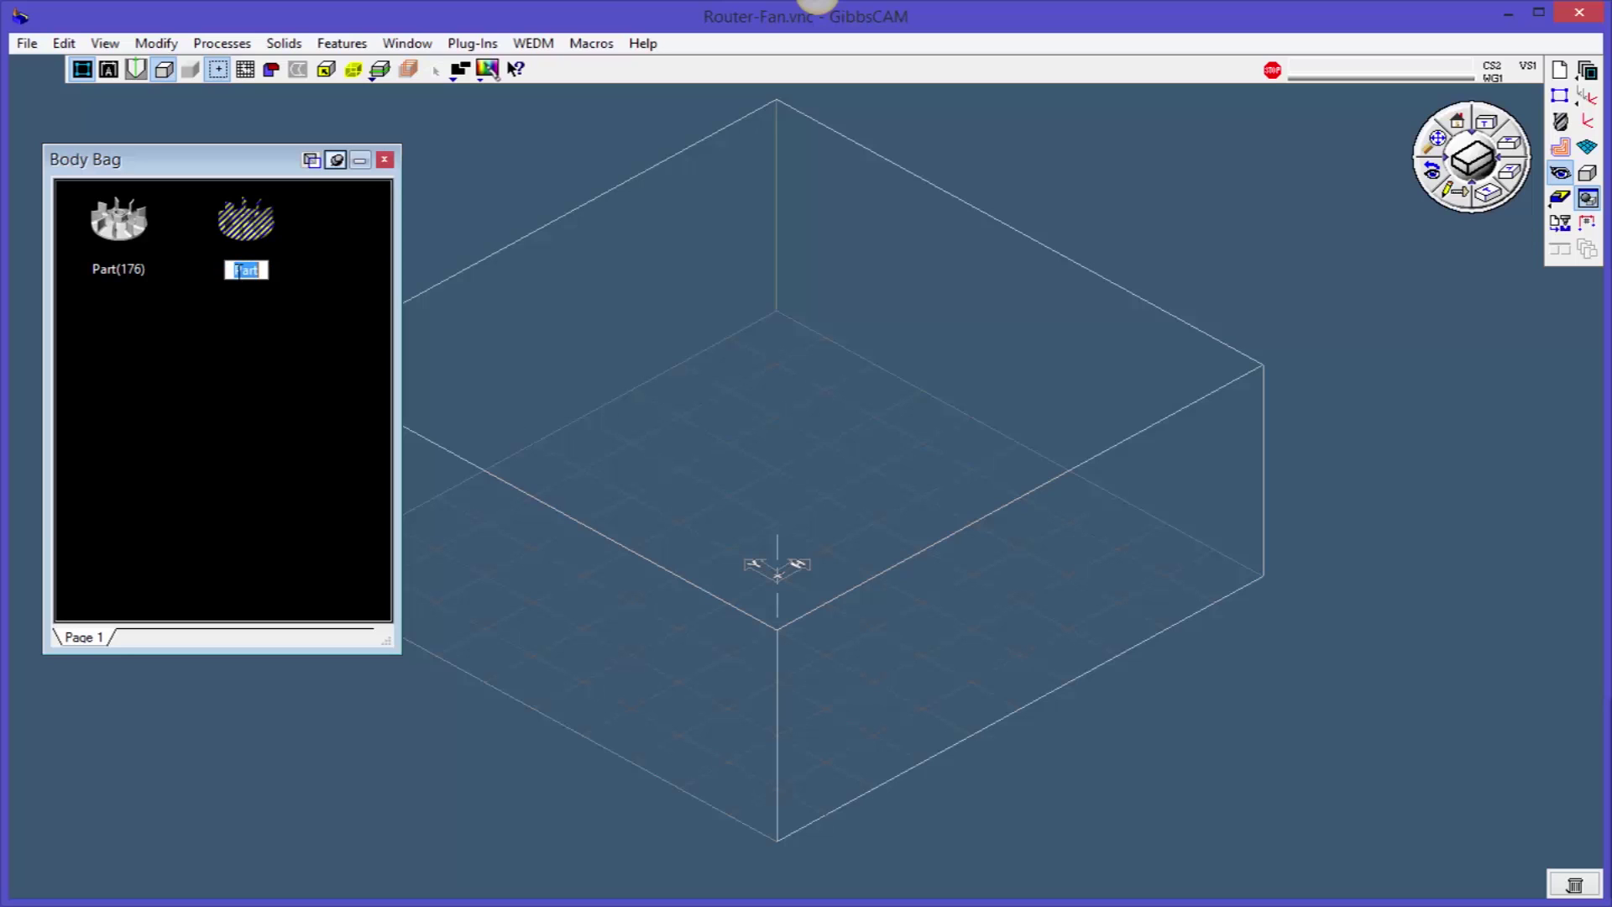
pyautogui.write('Stock')
pyautogui.press('Return')
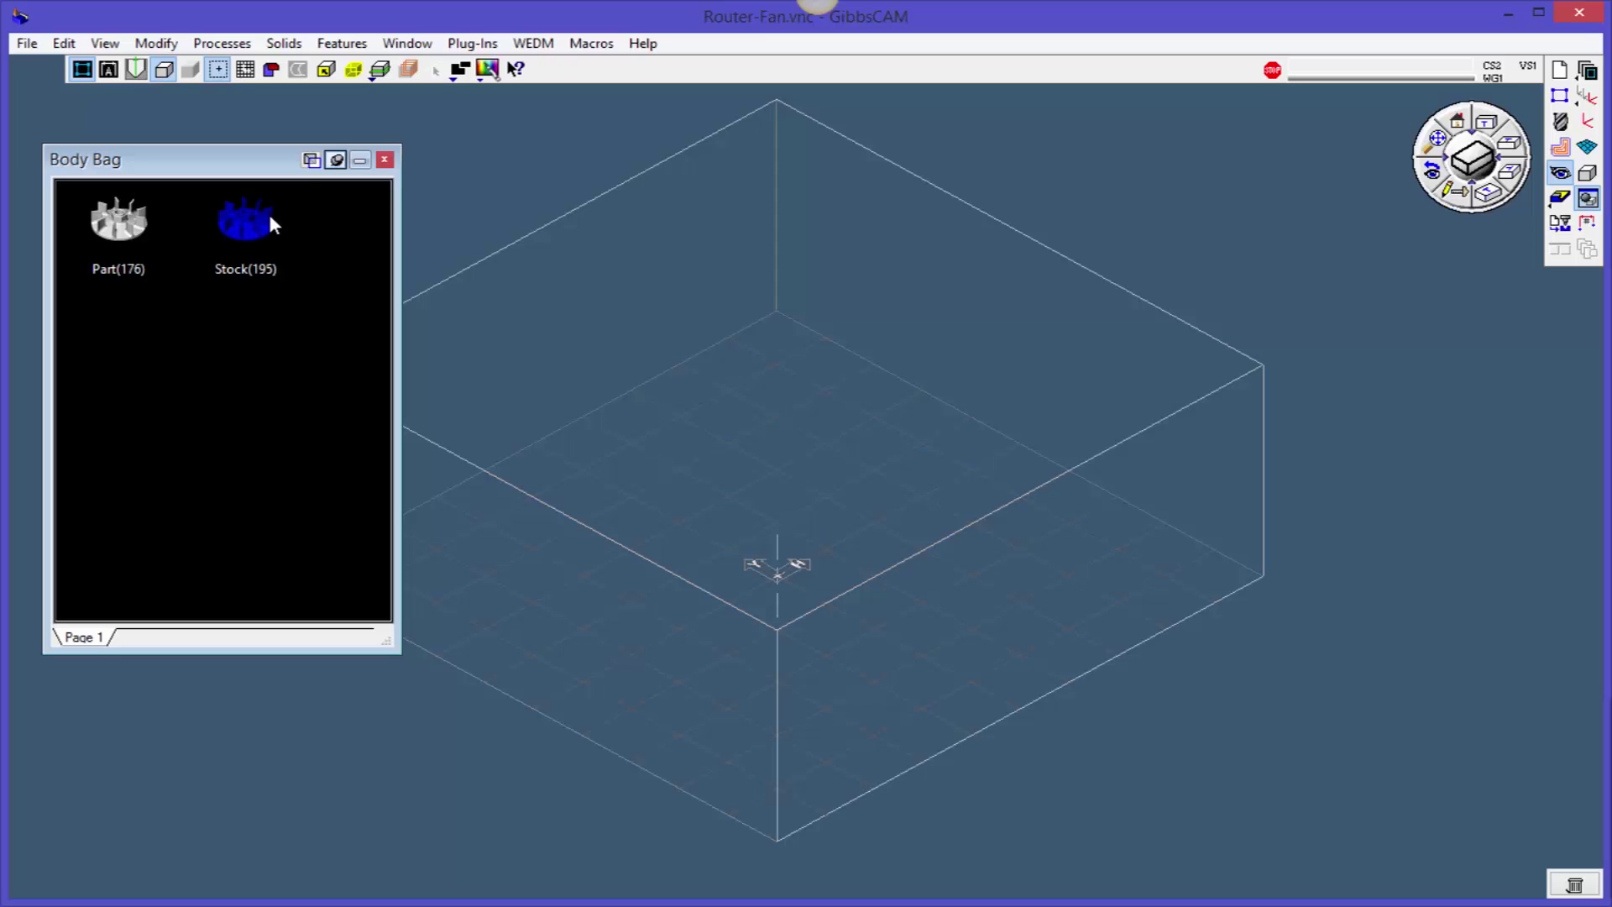
# - Bring the stock and part bodies out of the Body Bag and compare them in the workspace
pyautogui.doubleClick(244, 233)
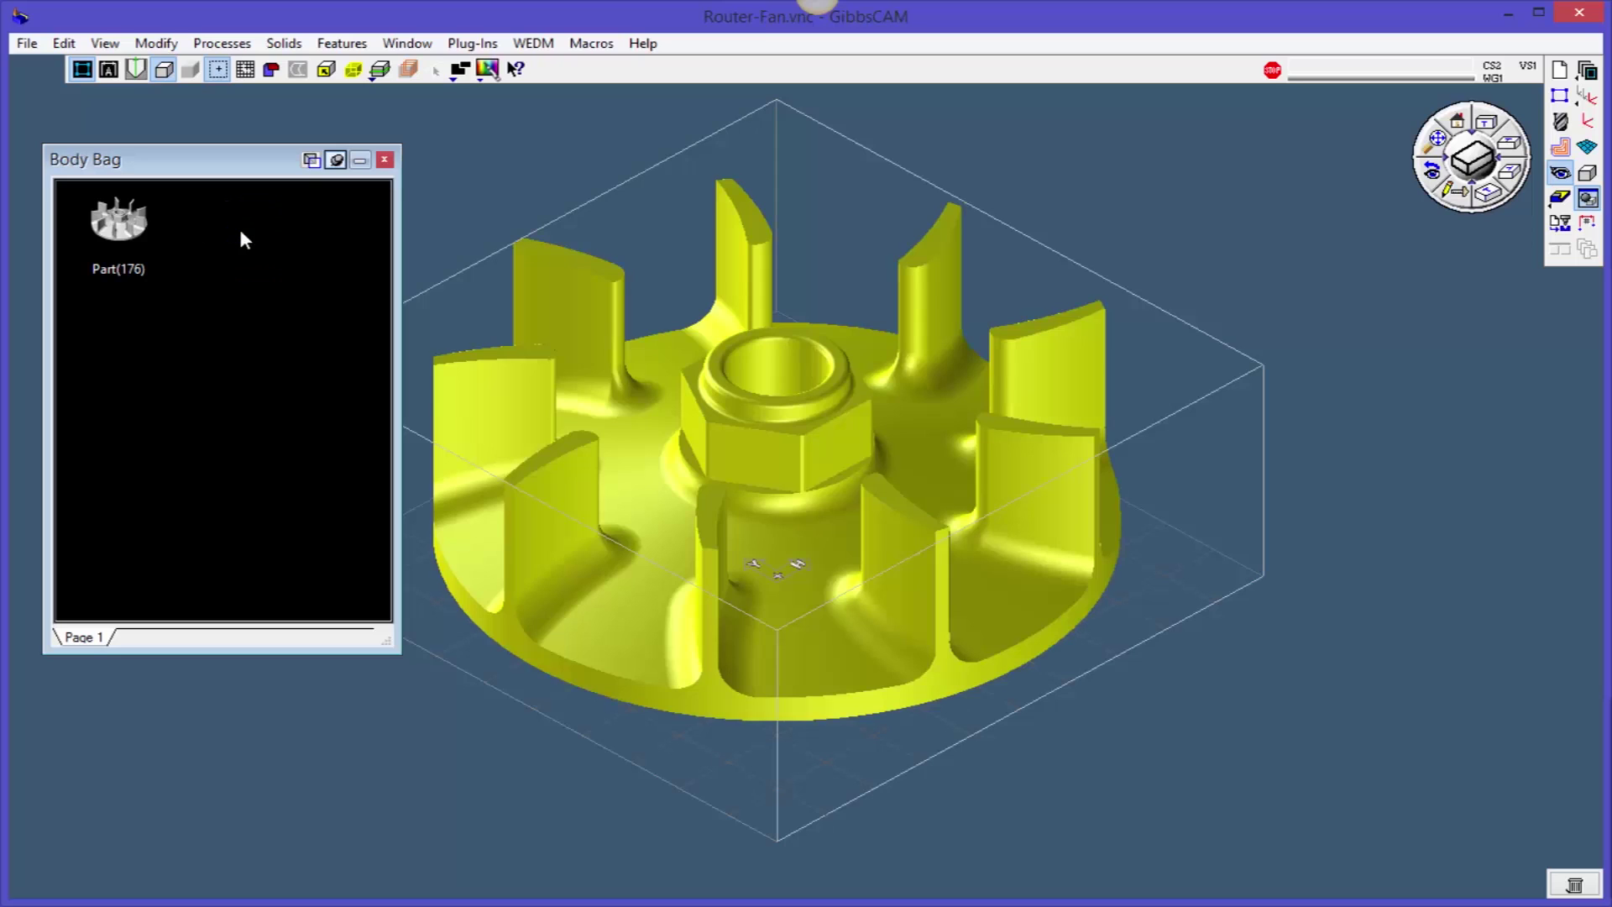
pyautogui.click(532, 215)
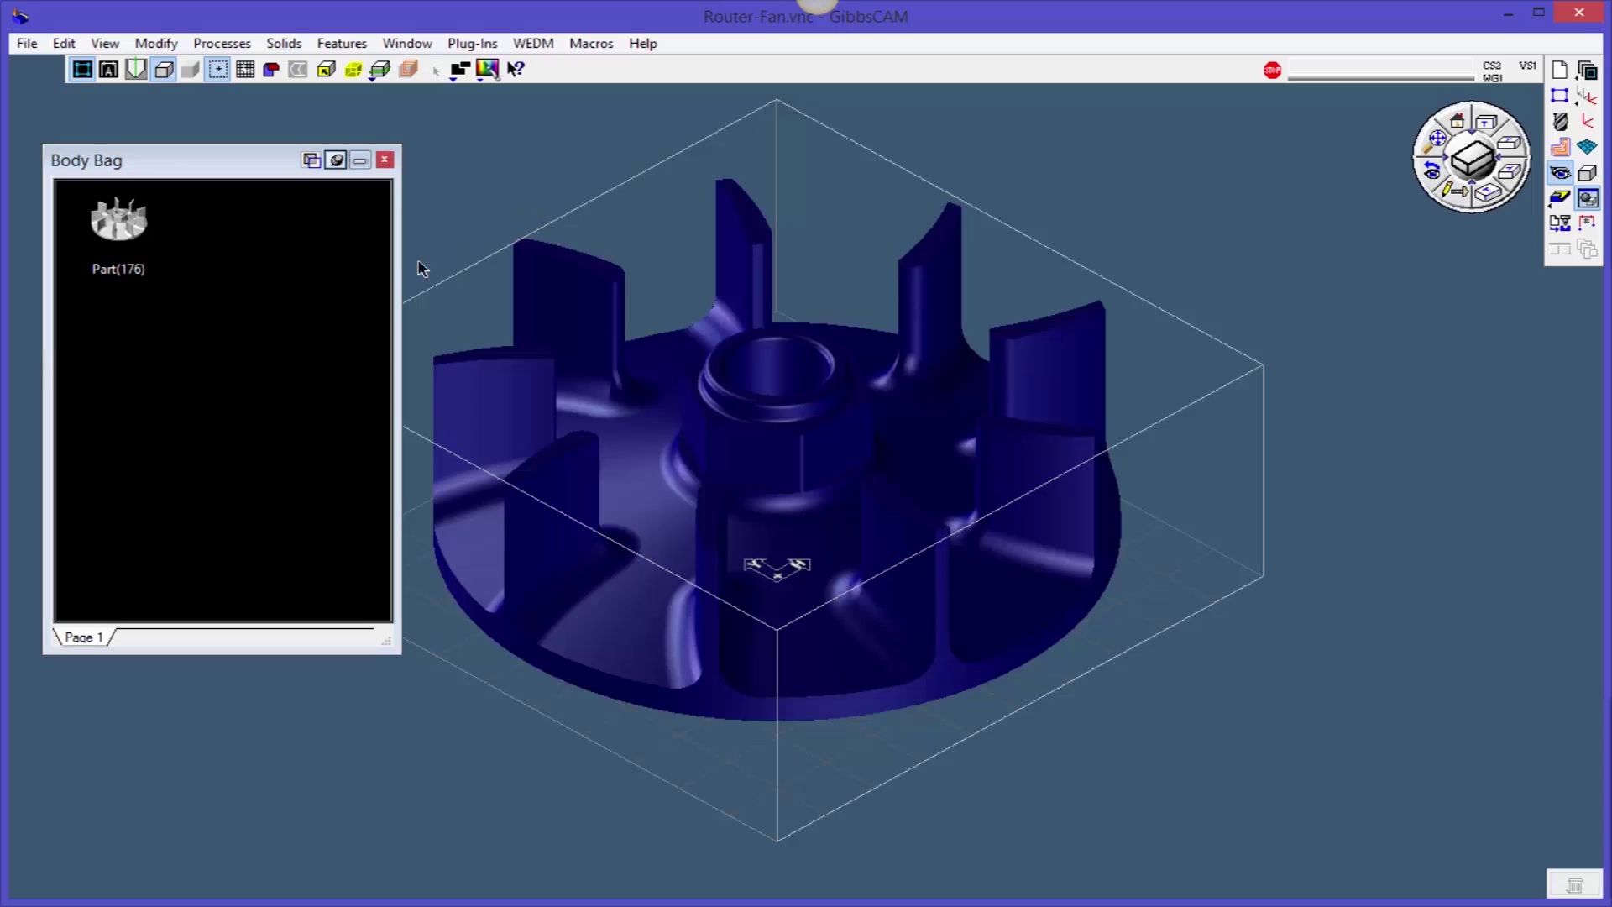
pyautogui.doubleClick(122, 238)
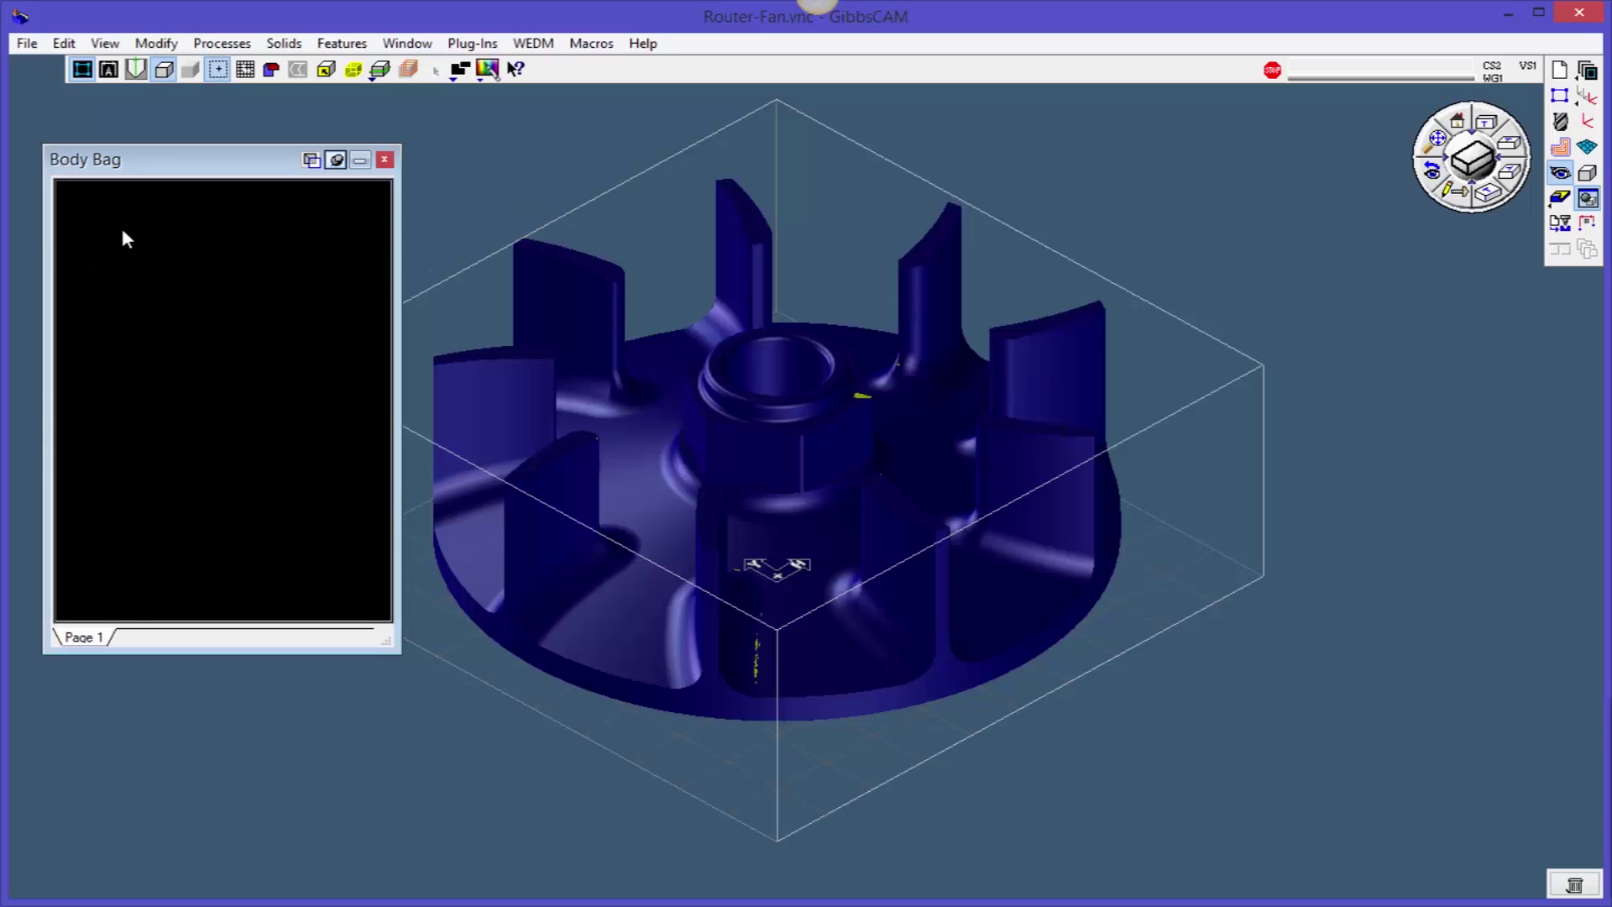
pyautogui.moveTo(853, 695); pyautogui.dragTo(819, 710, button='middle')
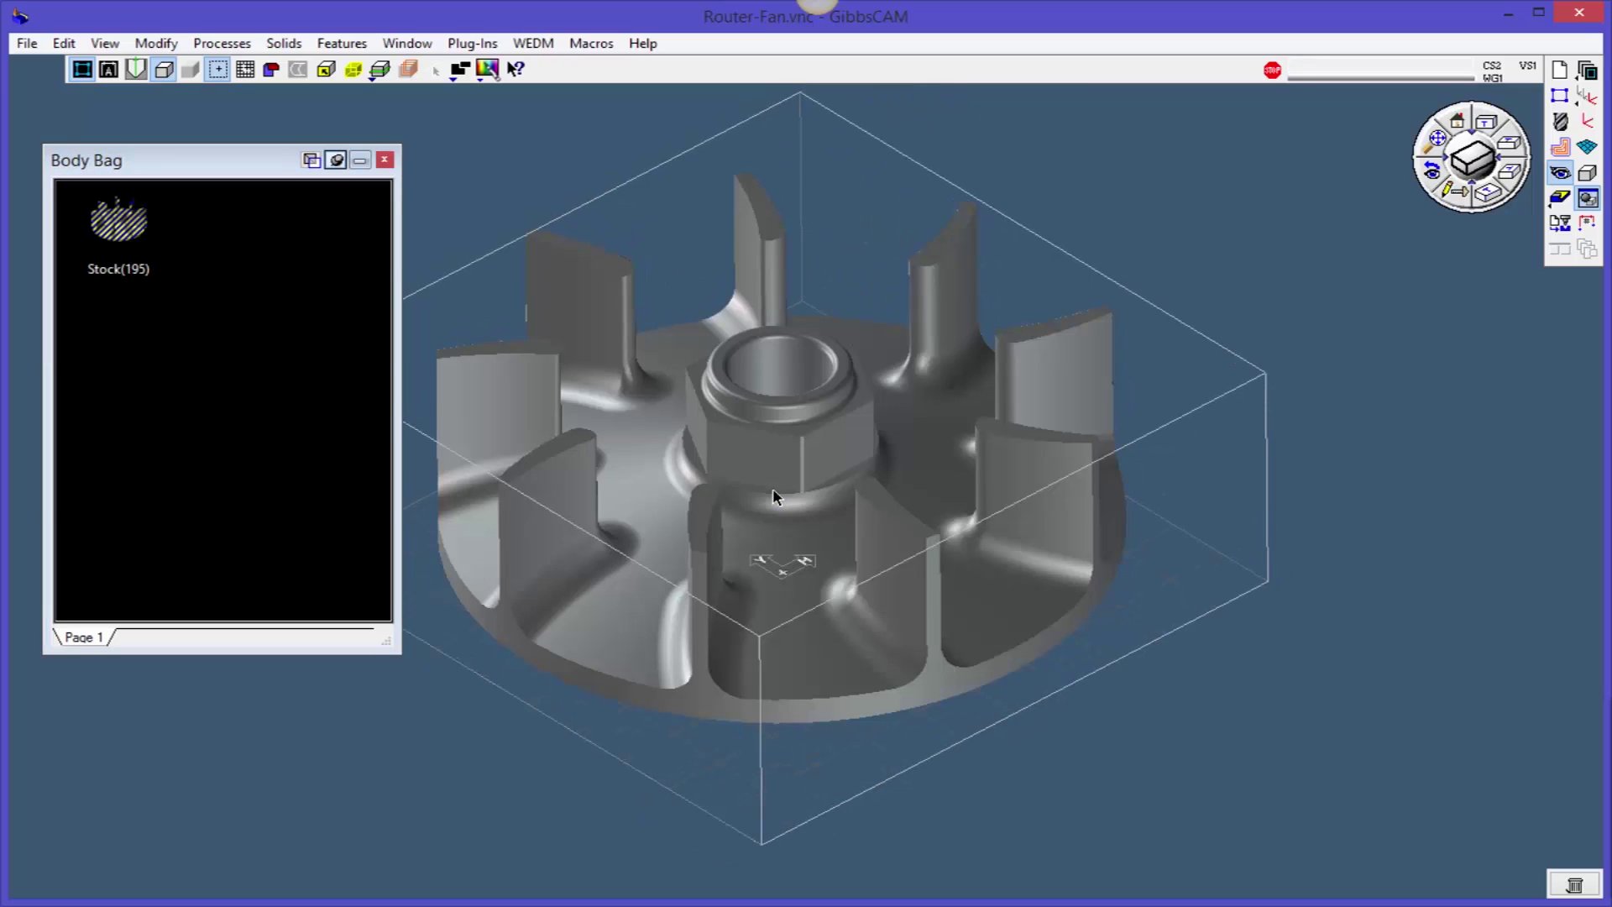
# - Return the part body to the Body Bag, leave only the stock body in the workspace, and close the bag
pyautogui.click(889, 499)
pyautogui.moveTo(895, 497); pyautogui.dragTo(123, 242)
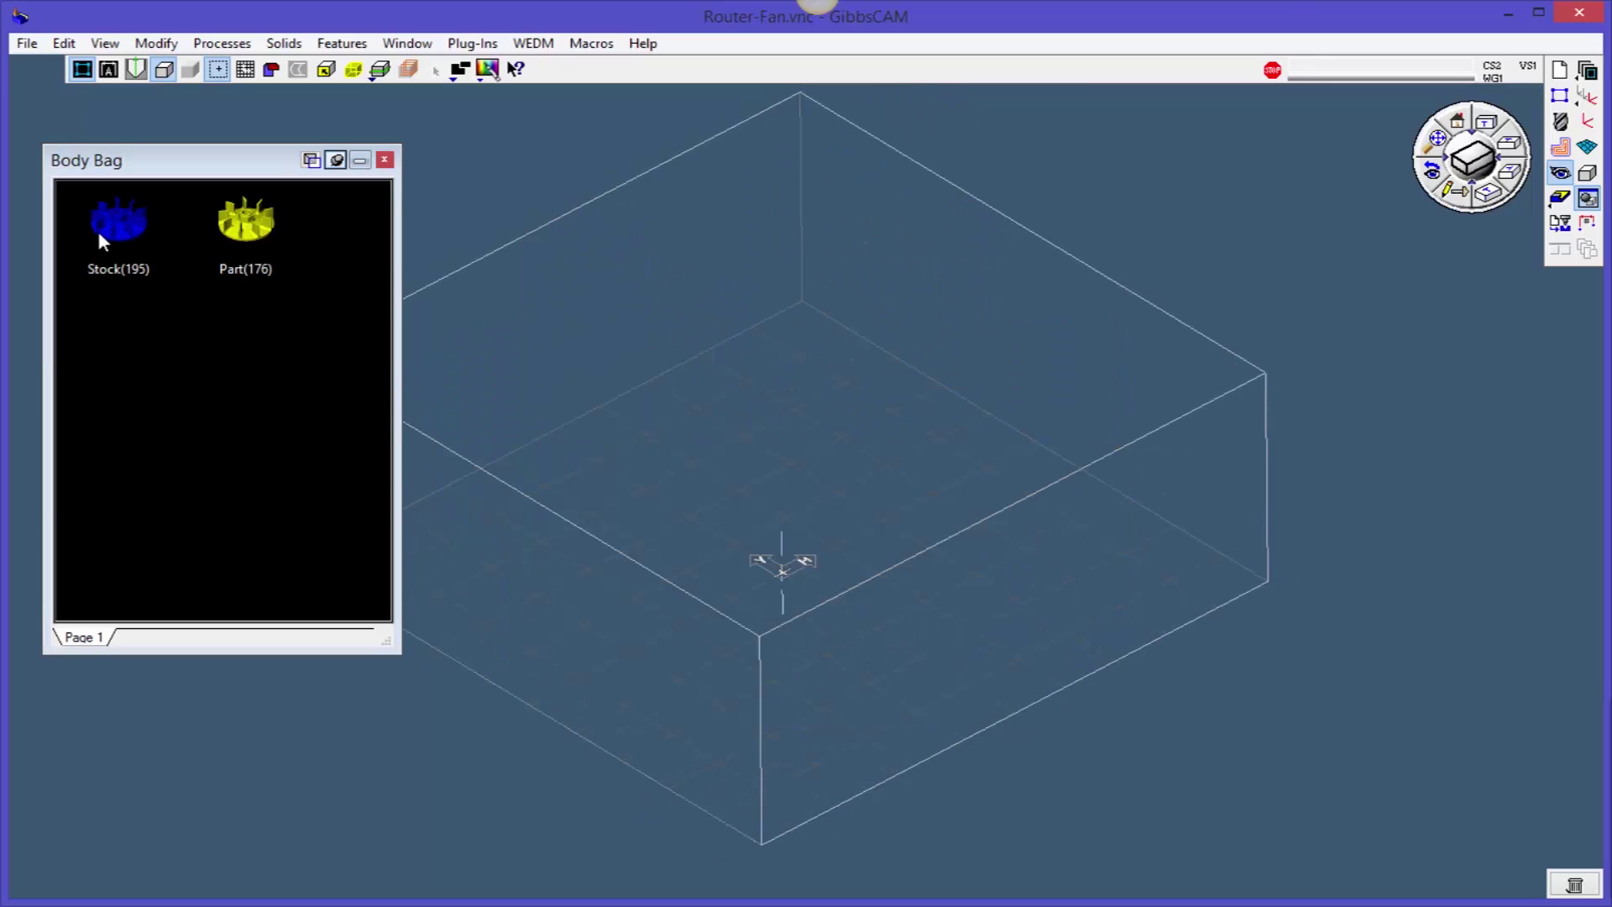
pyautogui.doubleClick(99, 239)
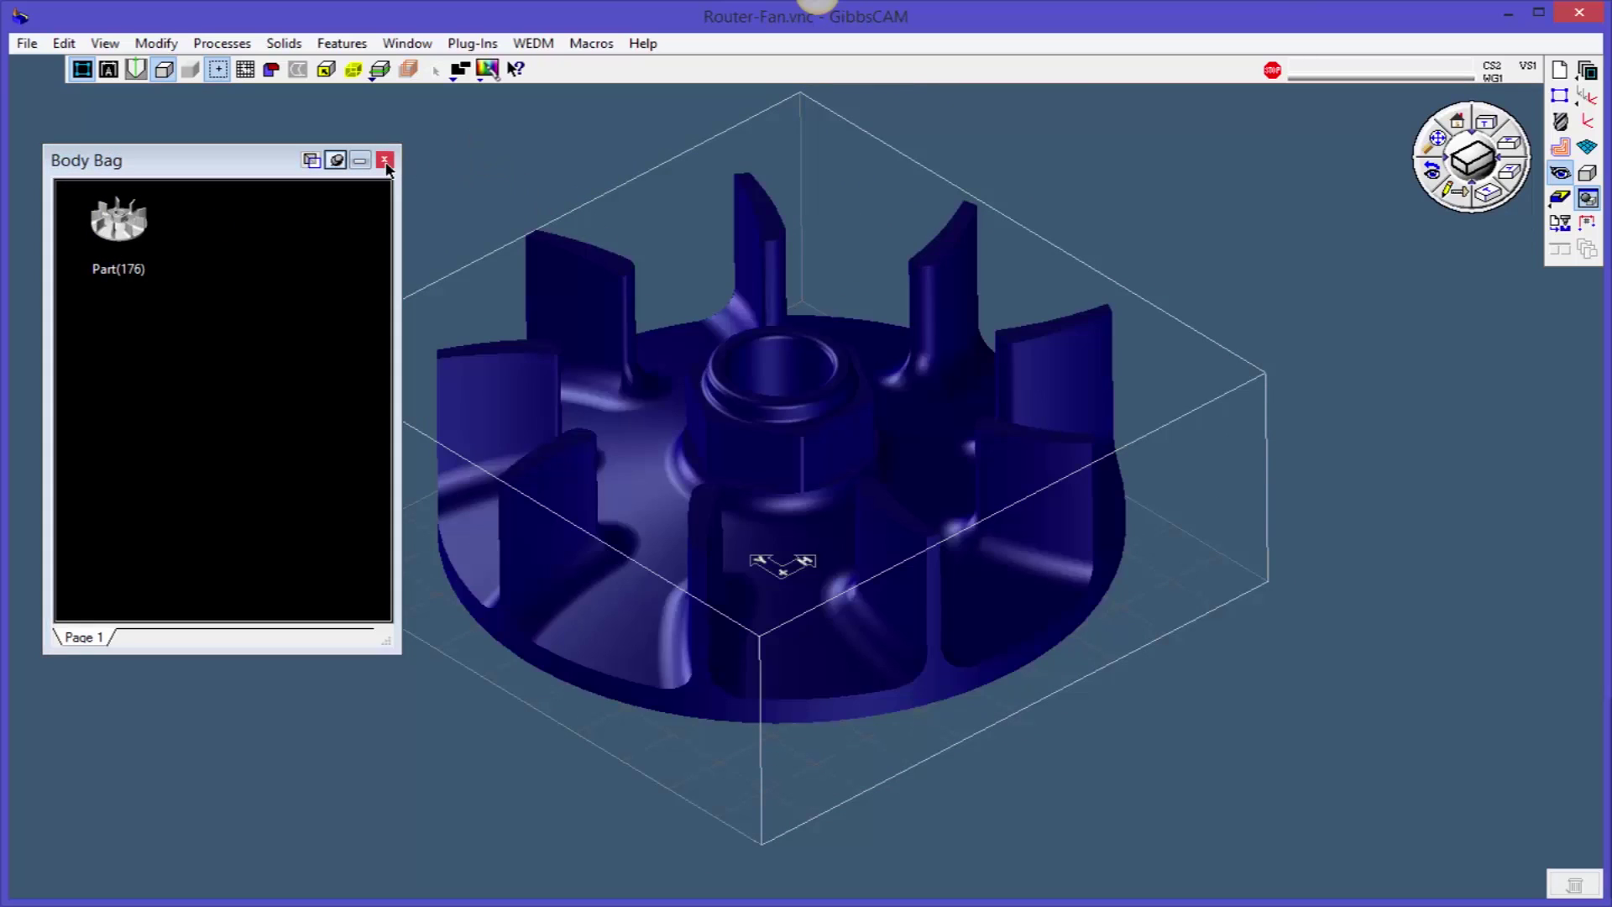
pyautogui.click(385, 159)
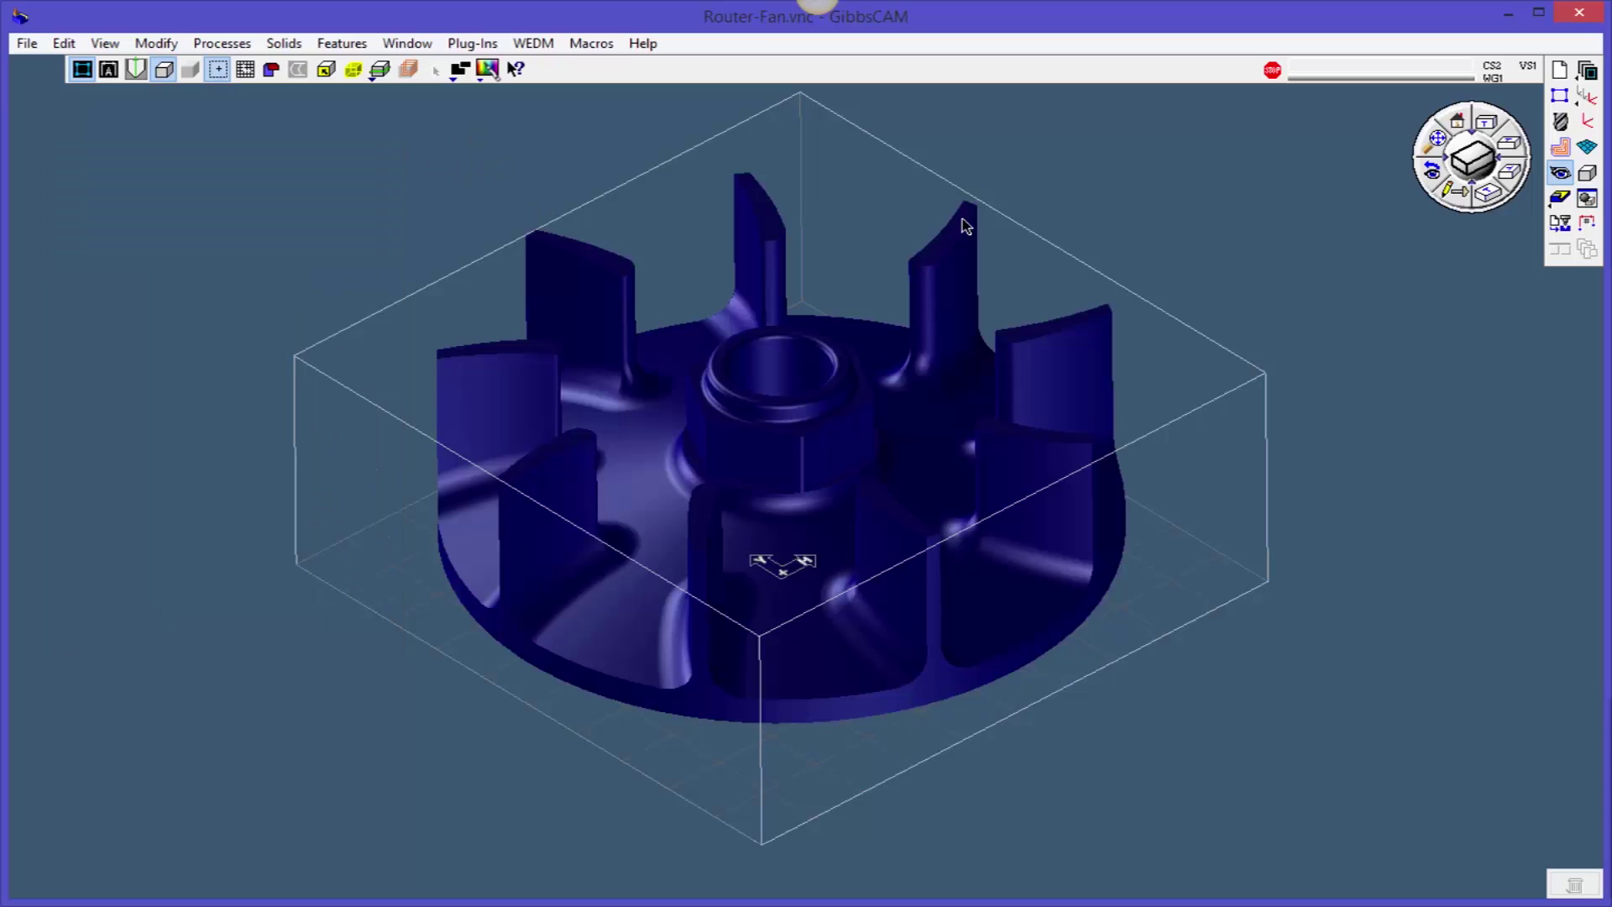
# - Offset the whole stock body by 0.025 using the advanced solid modeling Offset tool, and close the modeling palettes
pyautogui.click(1587, 175)
pyautogui.click(255, 167)
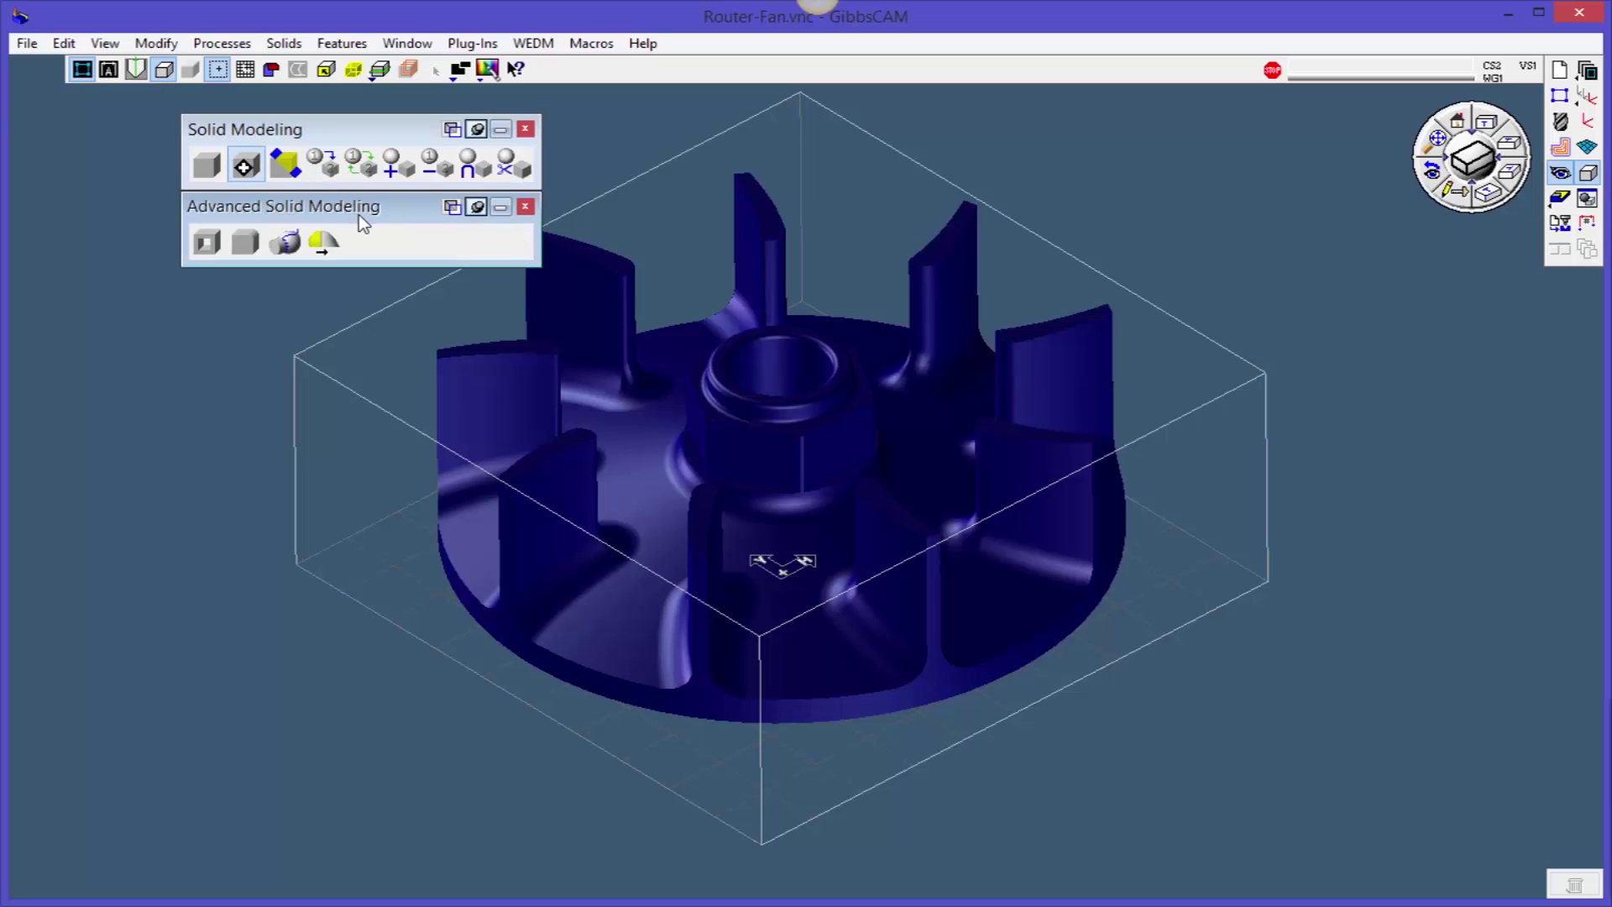
pyautogui.click(208, 246)
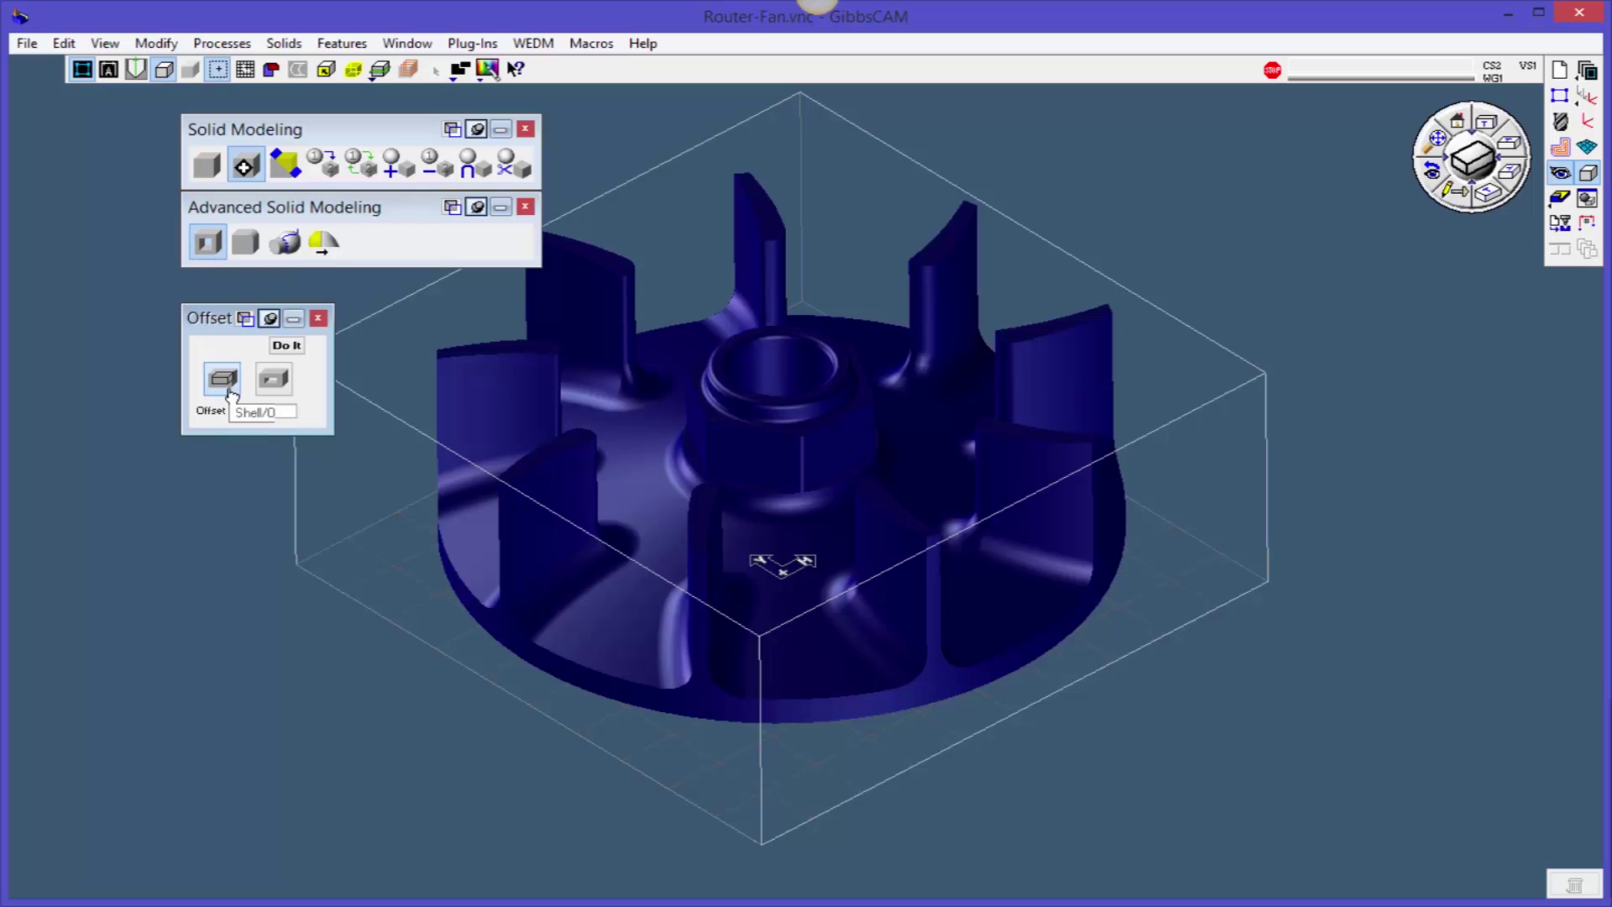
pyautogui.click(267, 415)
pyautogui.click(576, 430)
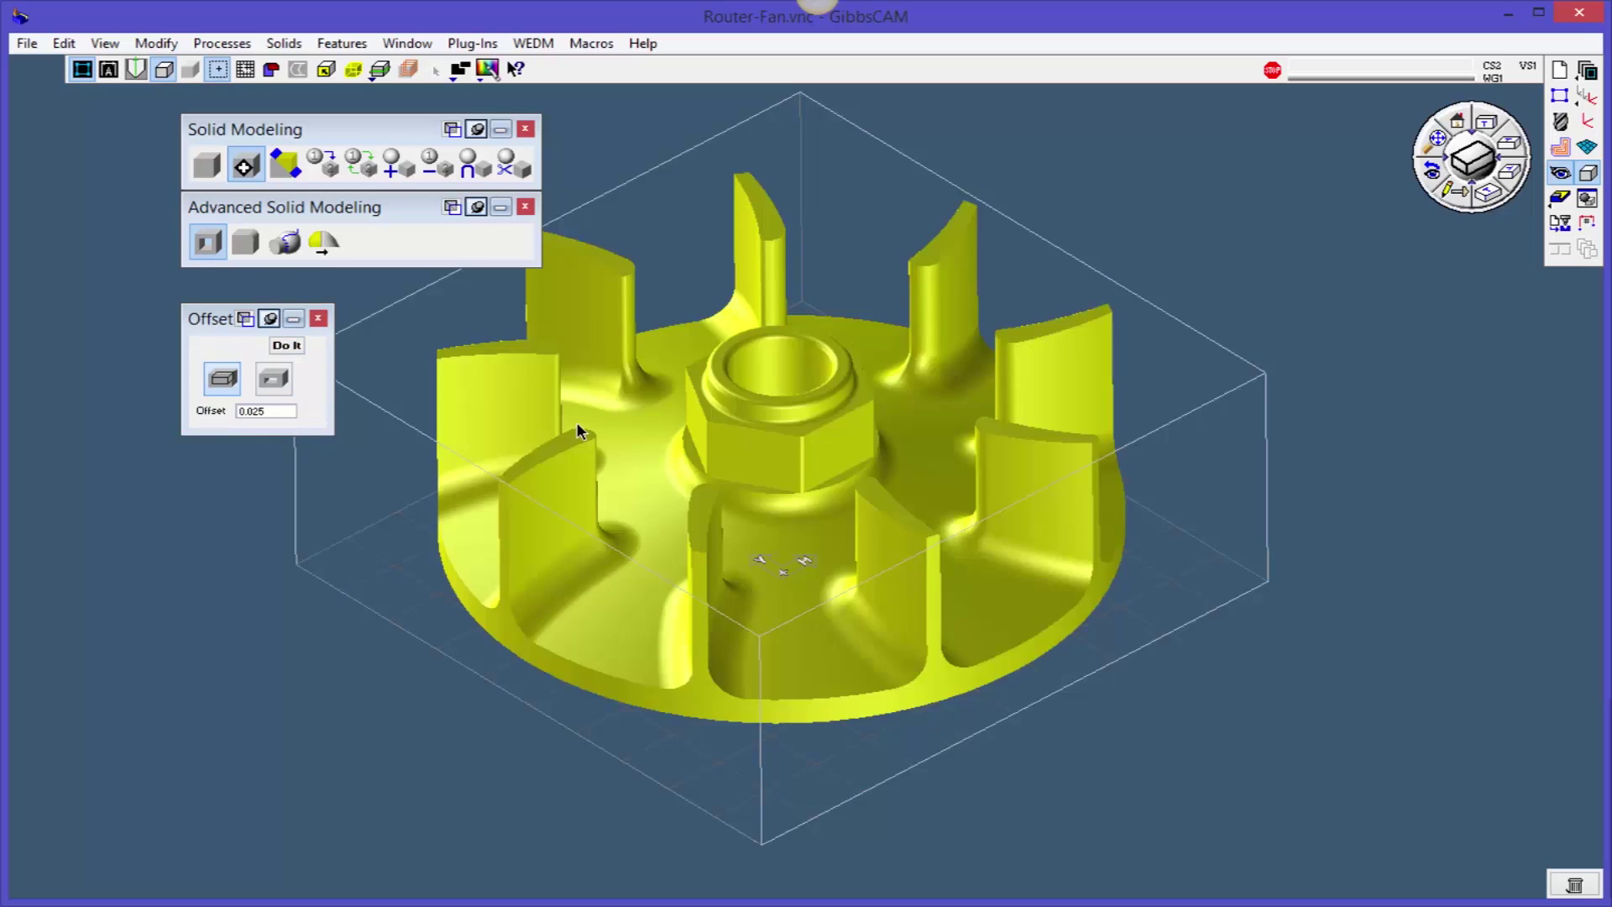
pyautogui.click(286, 345)
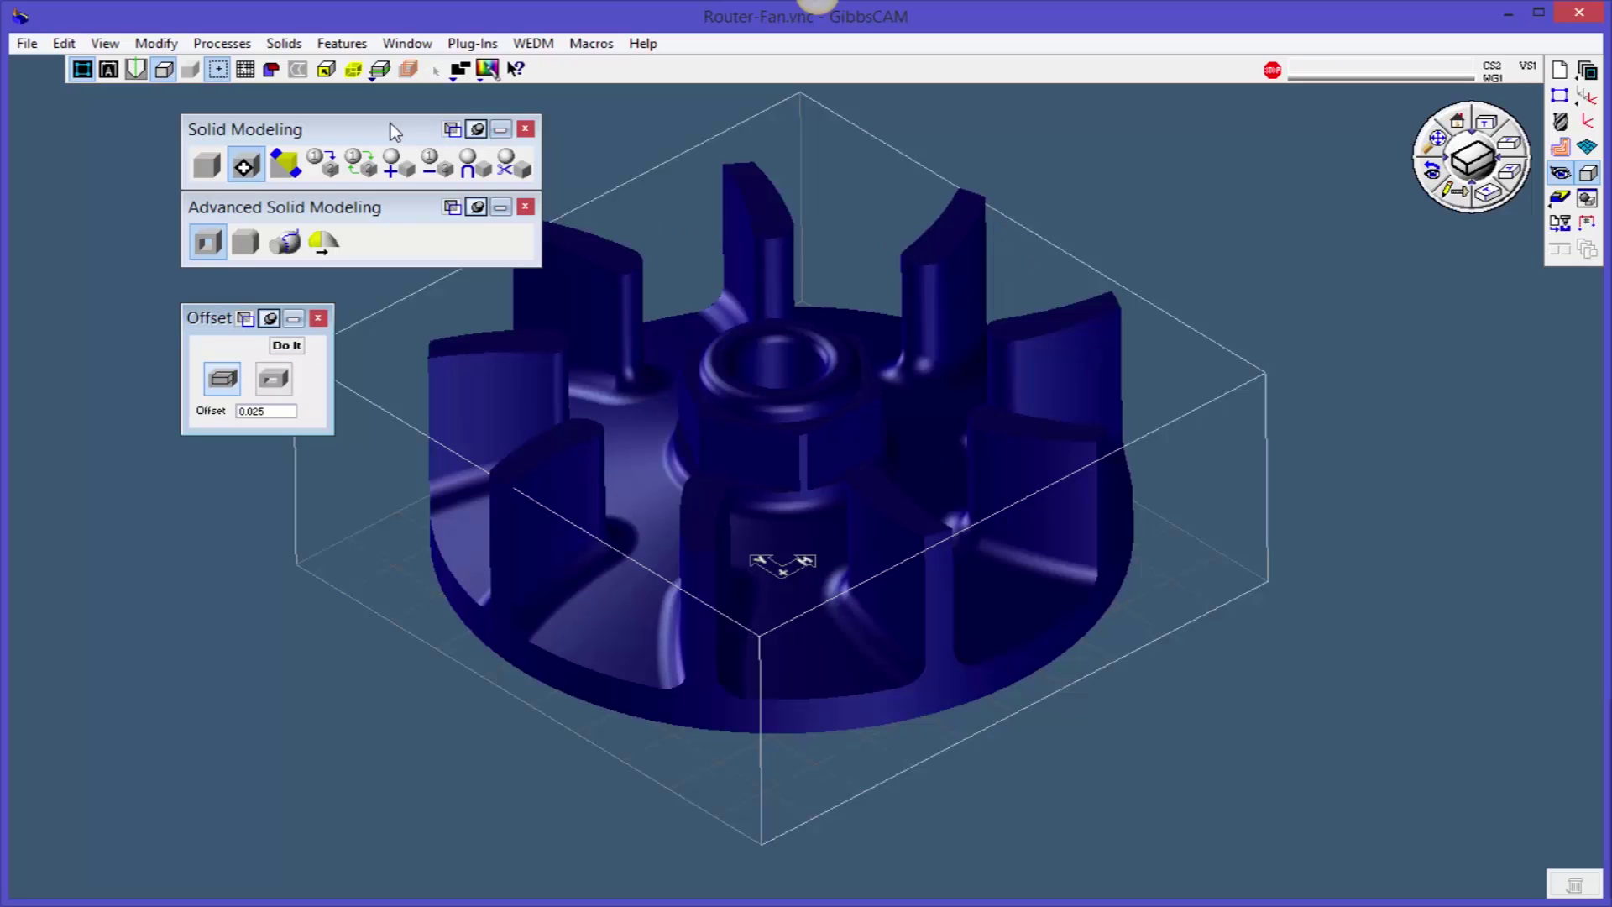
pyautogui.moveTo(395, 131); pyautogui.dragTo(259, 132)
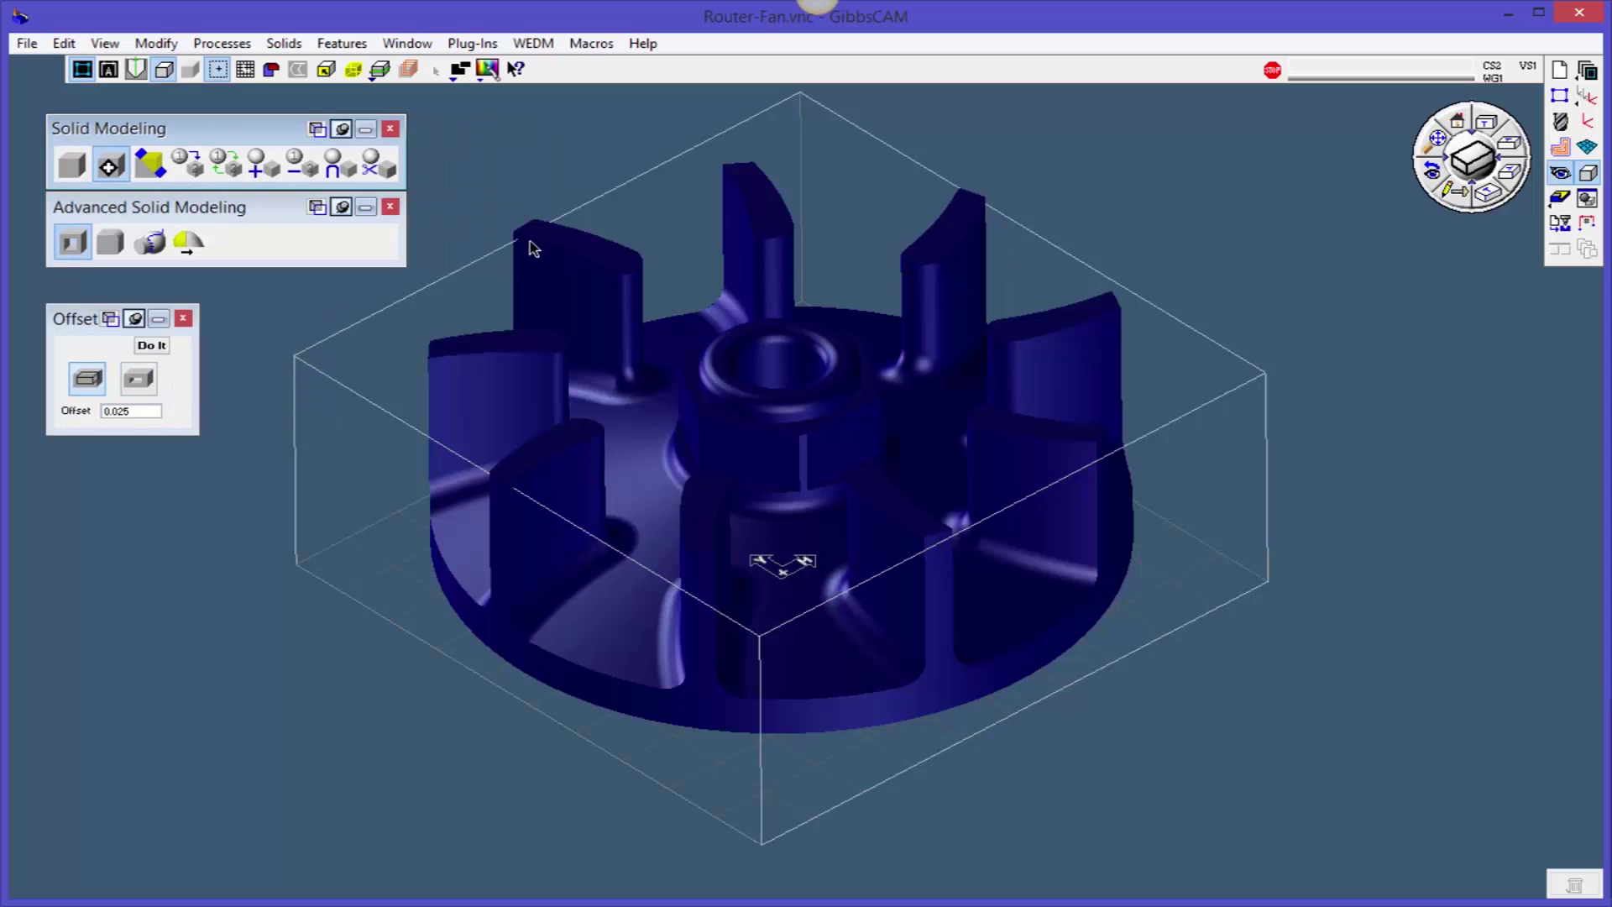
pyautogui.click(389, 129)
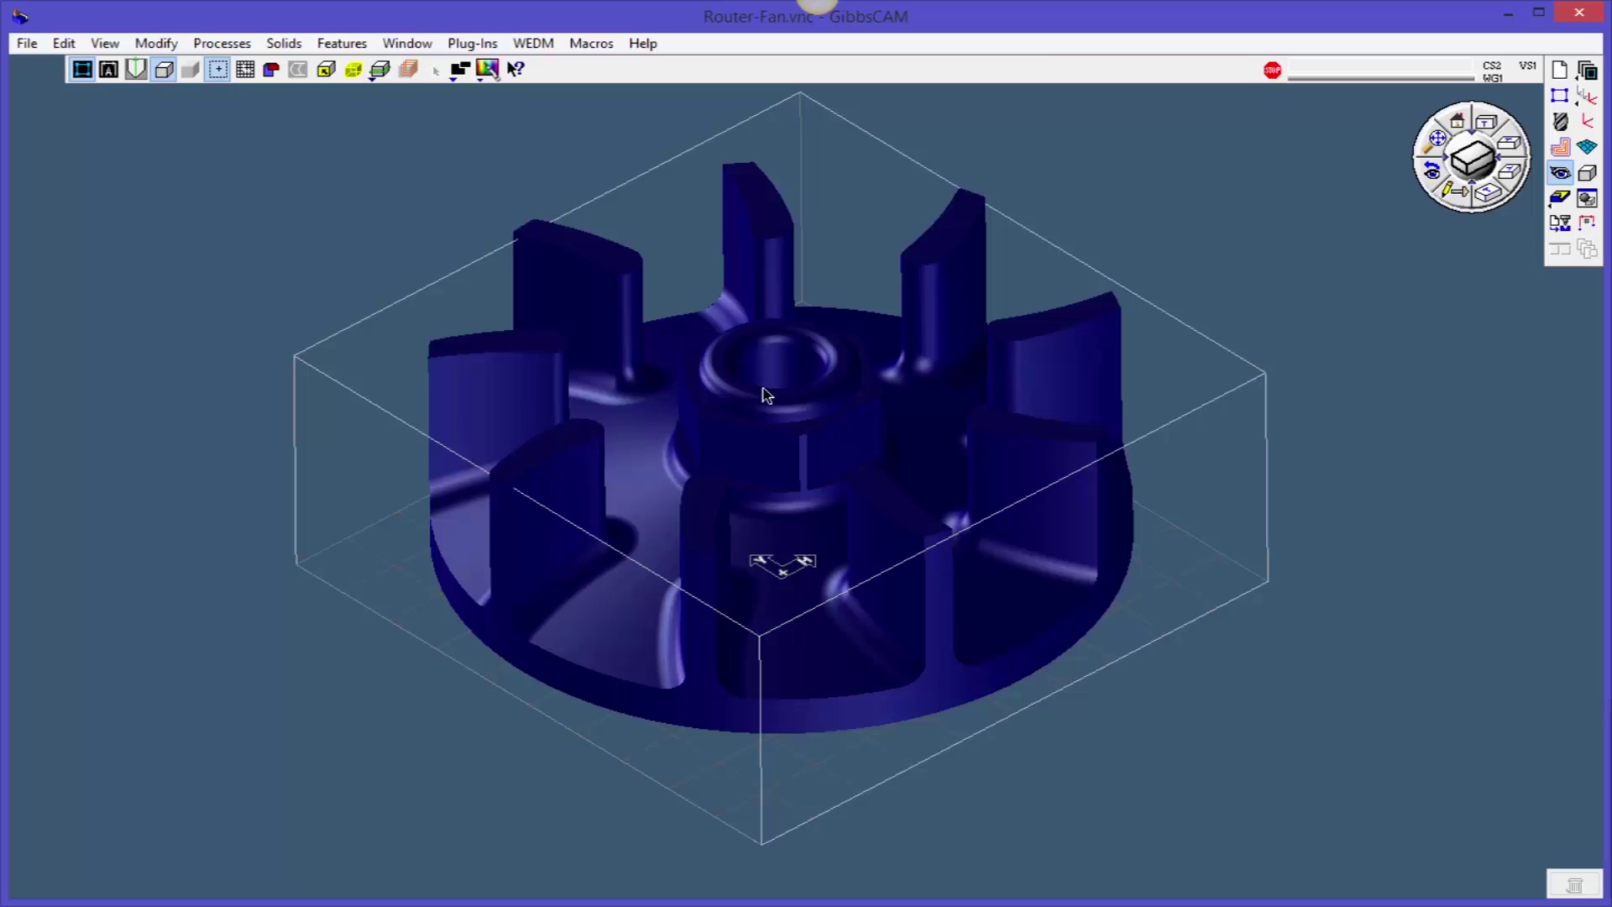
# - Set the offset stock body's user color to blue (36) and make it semi-transparent
pyautogui.rightClick(766, 443)
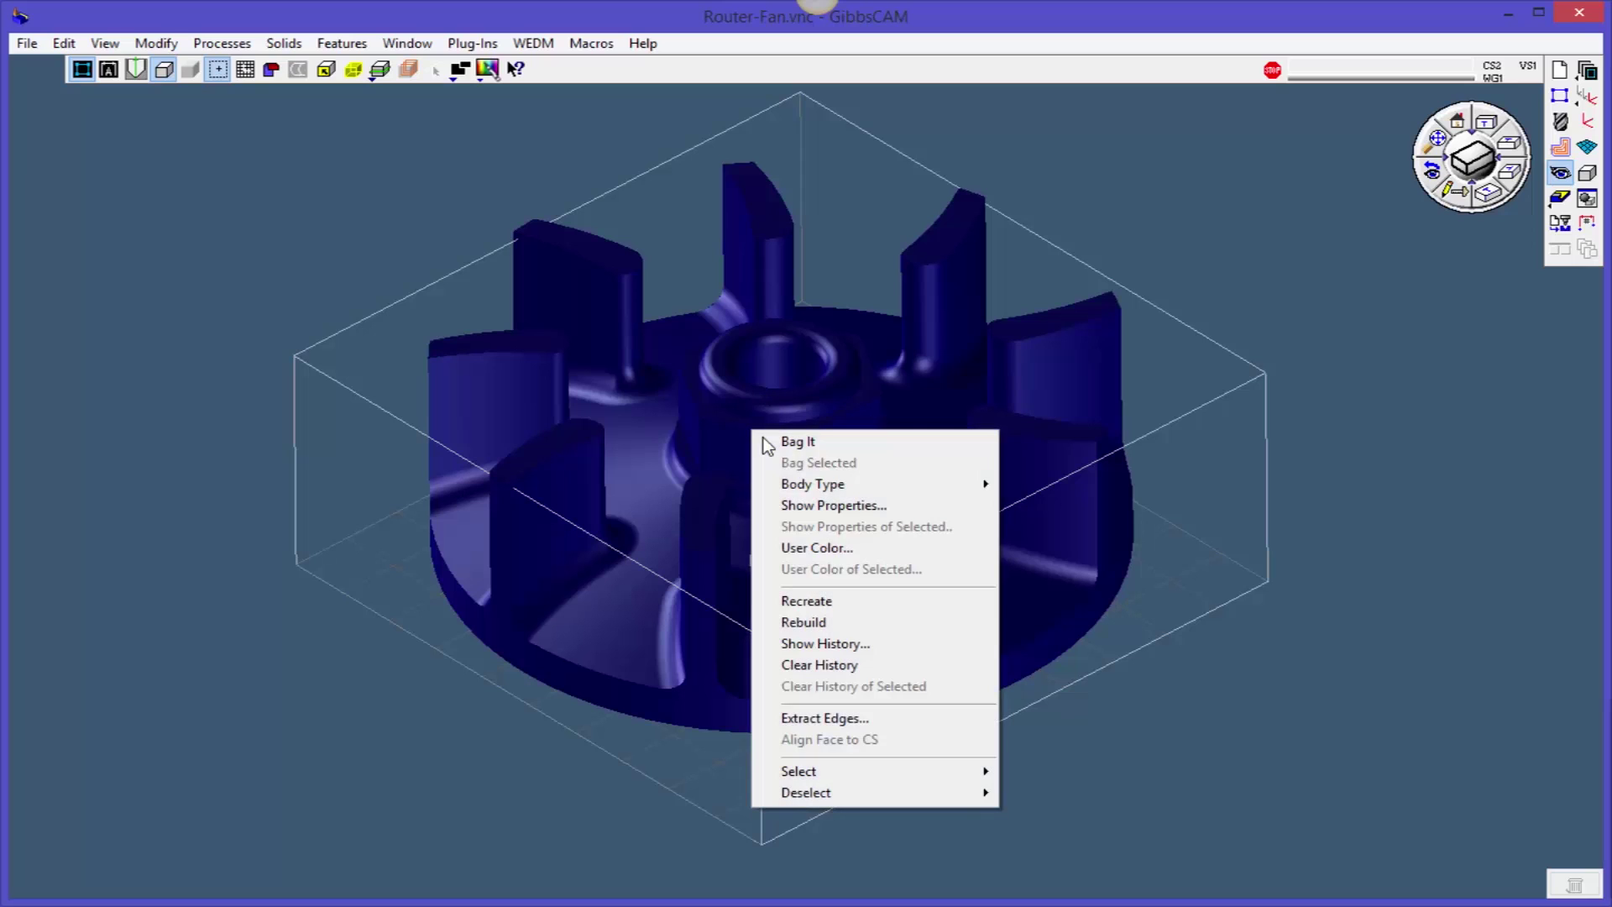
pyautogui.press('Escape')
pyautogui.click(842, 445)
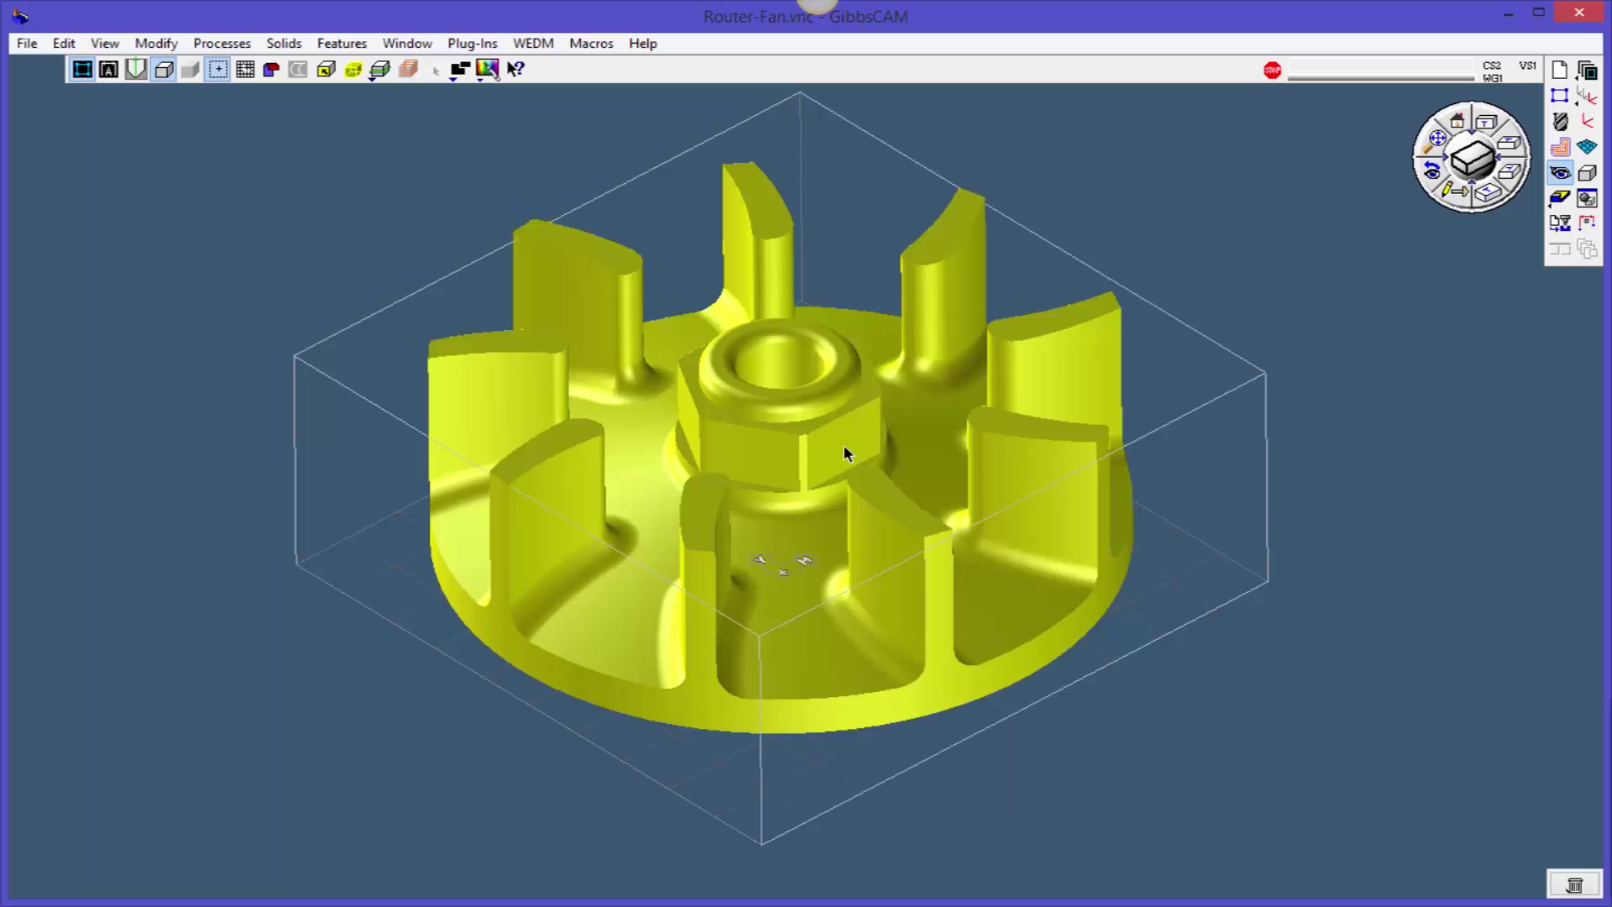
pyautogui.rightClick(831, 448)
pyautogui.click(1046, 555)
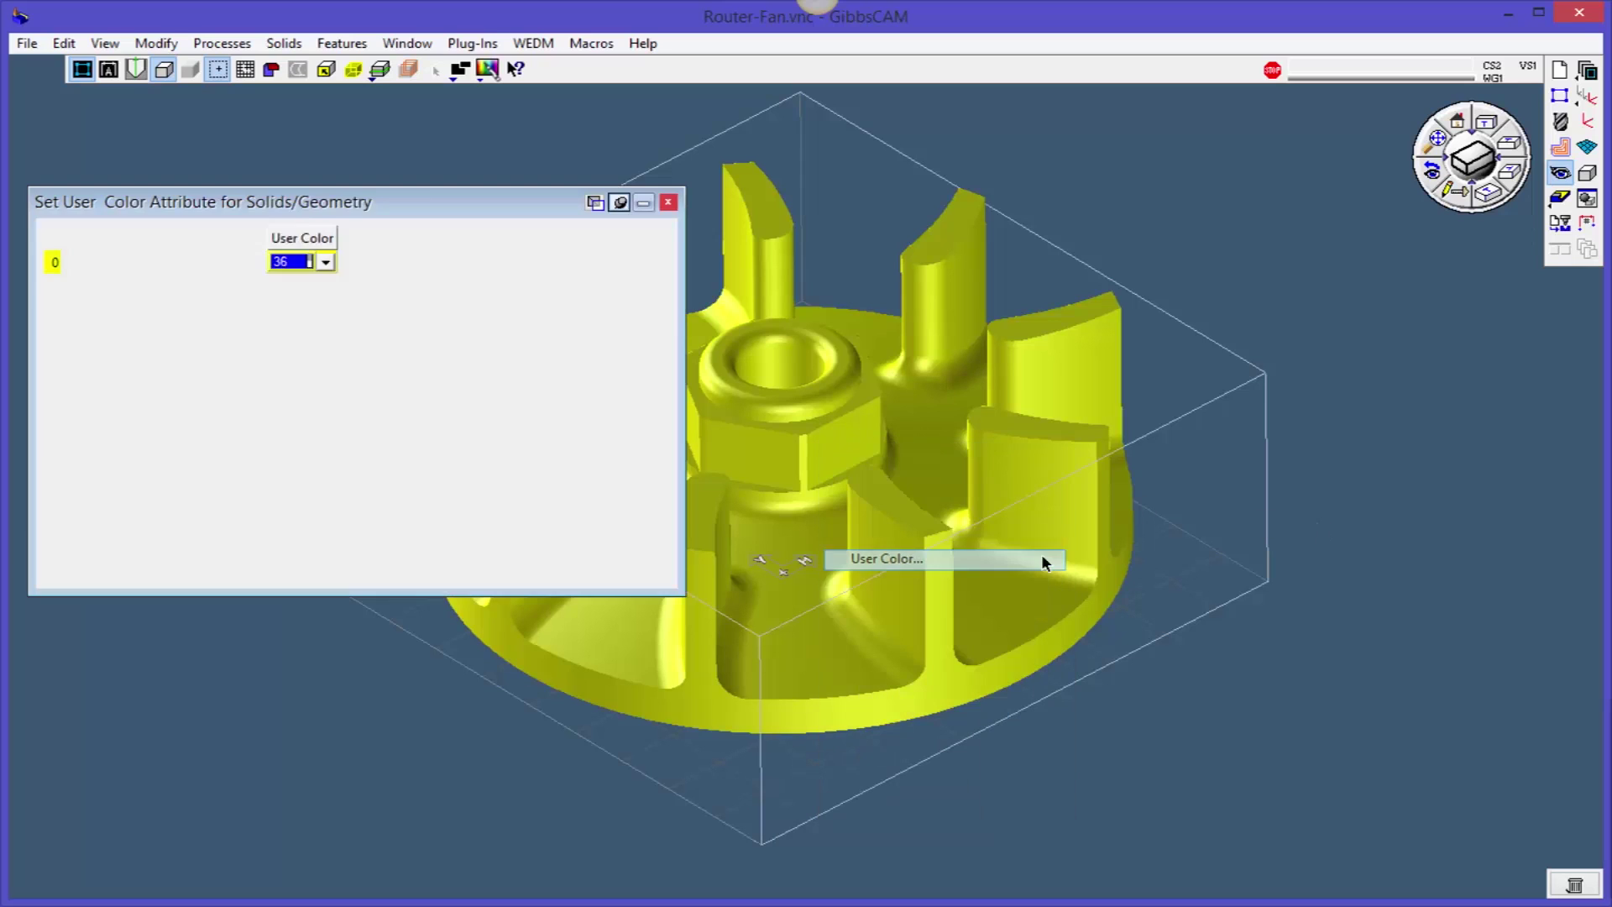
pyautogui.moveTo(377, 211); pyautogui.dragTo(380, 125)
pyautogui.click(350, 173)
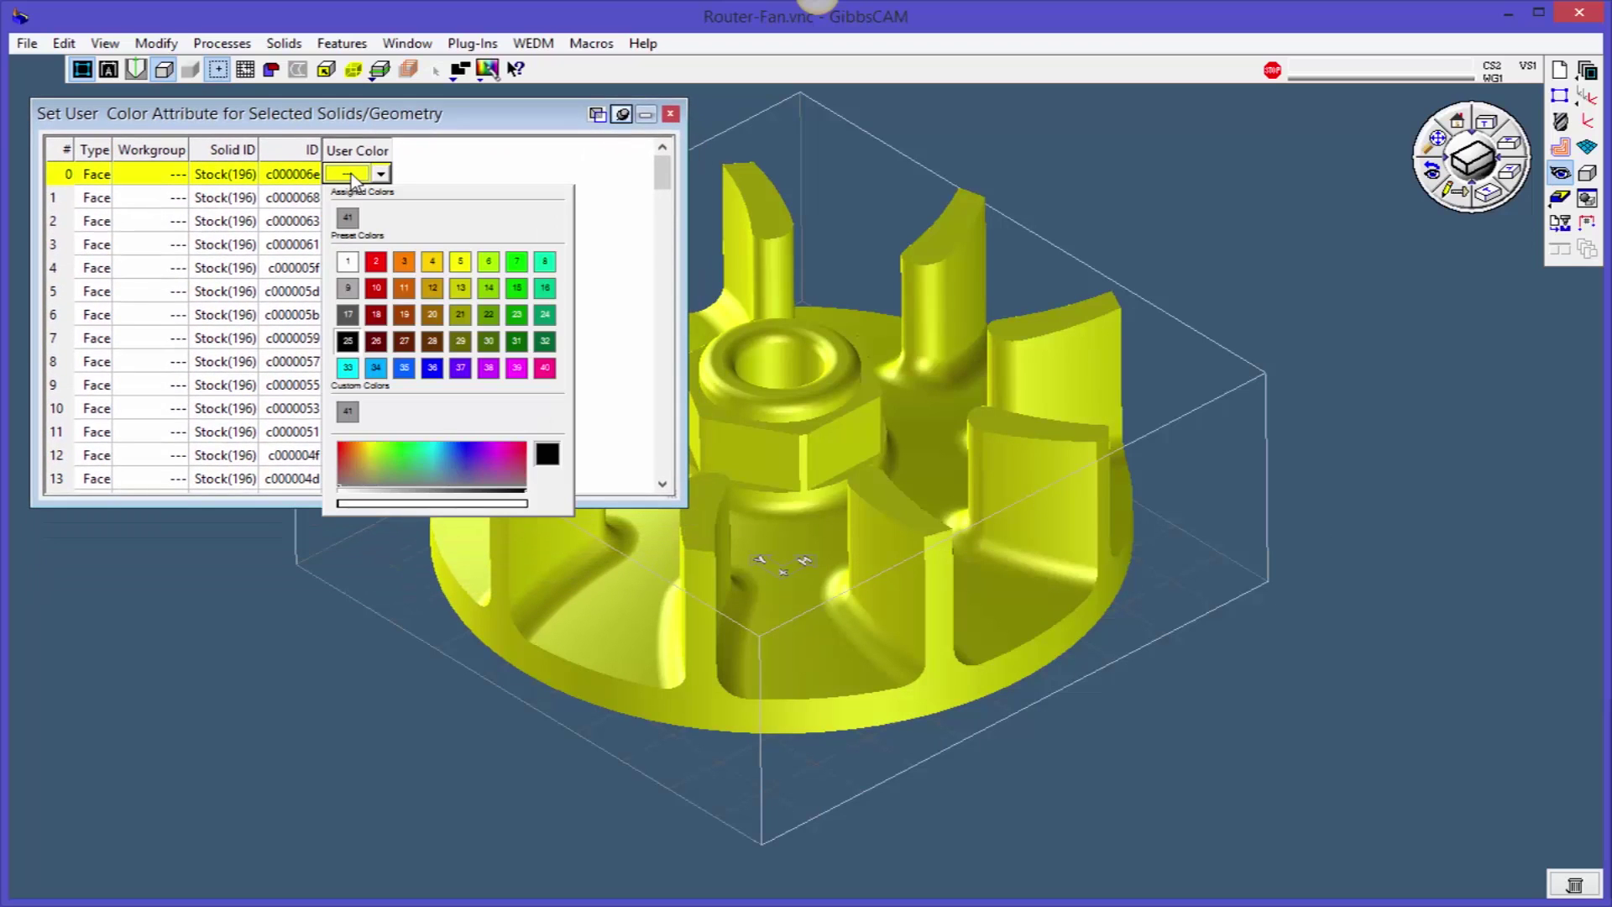
pyautogui.click(432, 368)
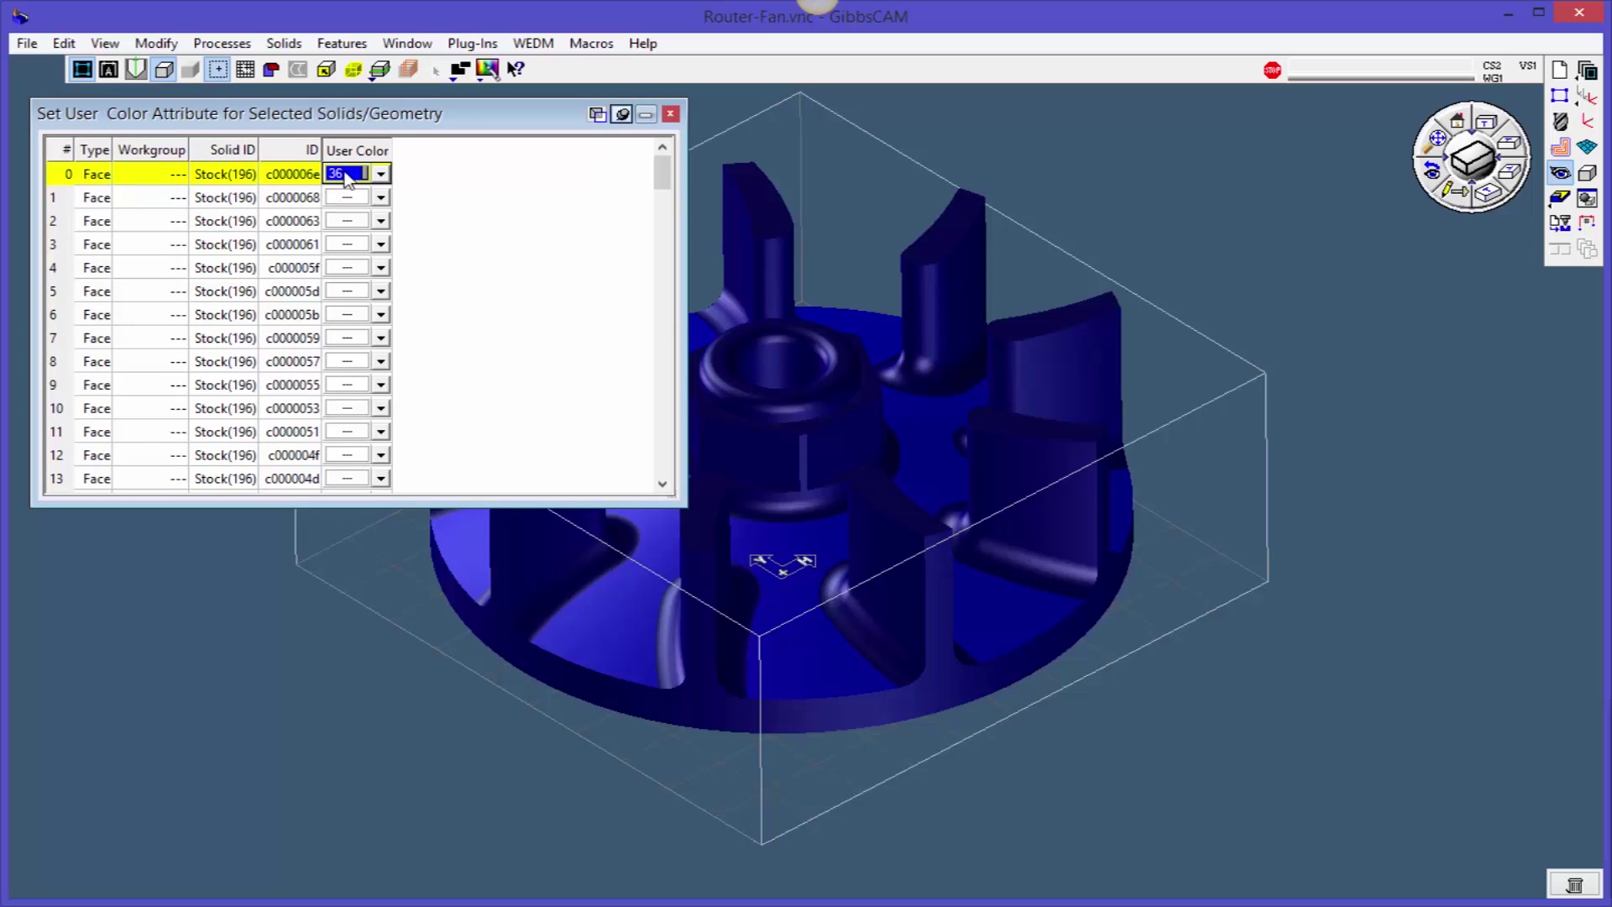
pyautogui.click(349, 177)
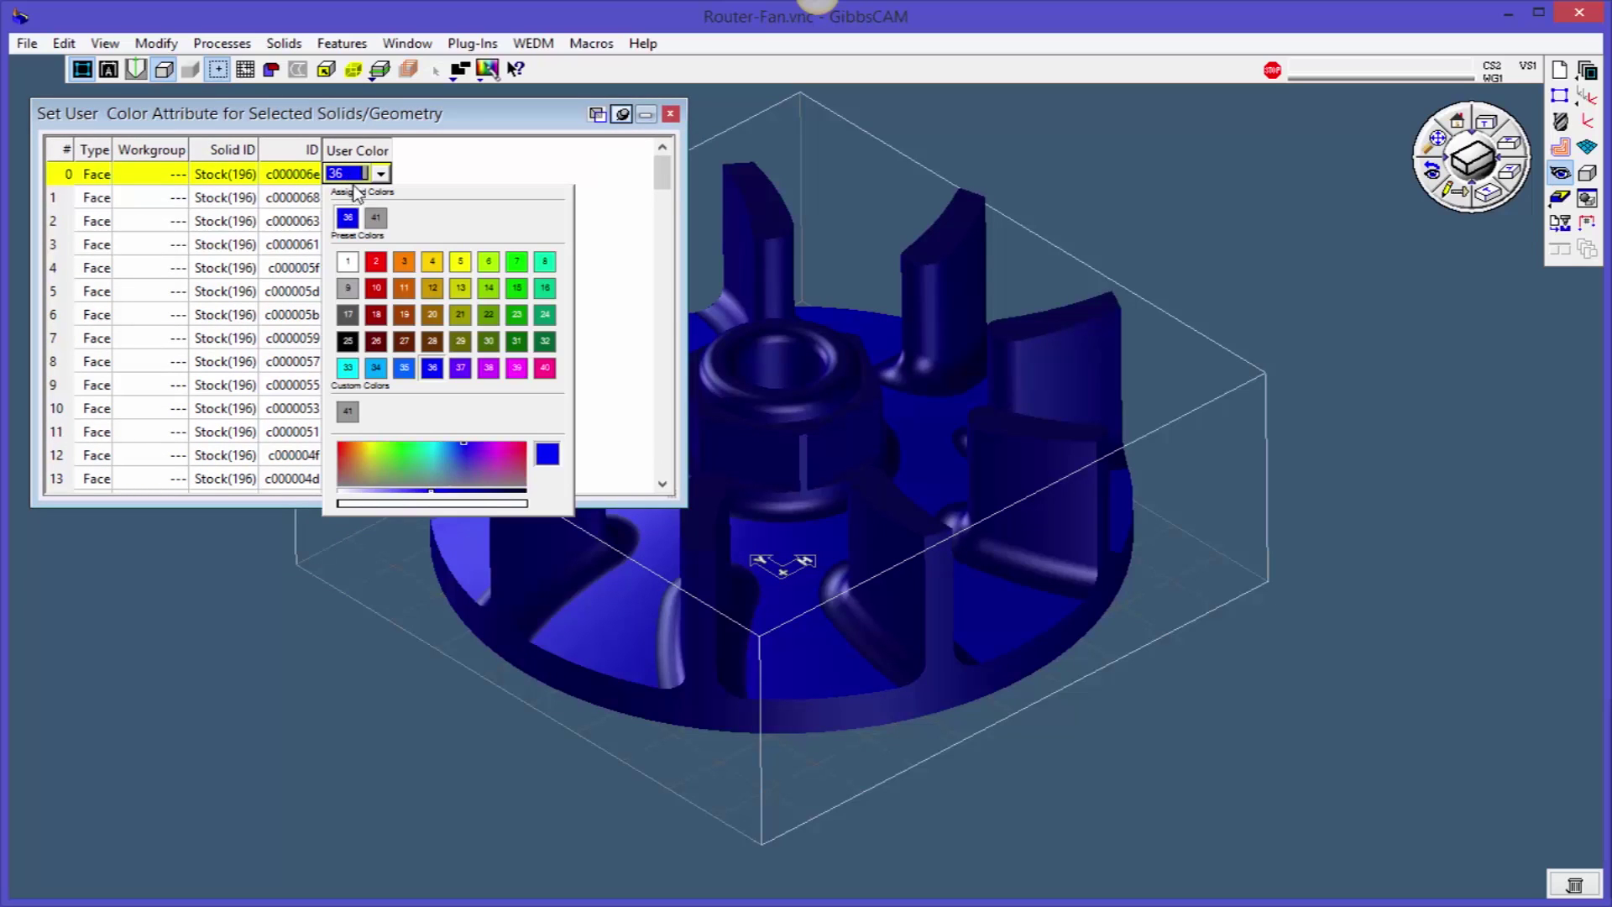
pyautogui.click(422, 505)
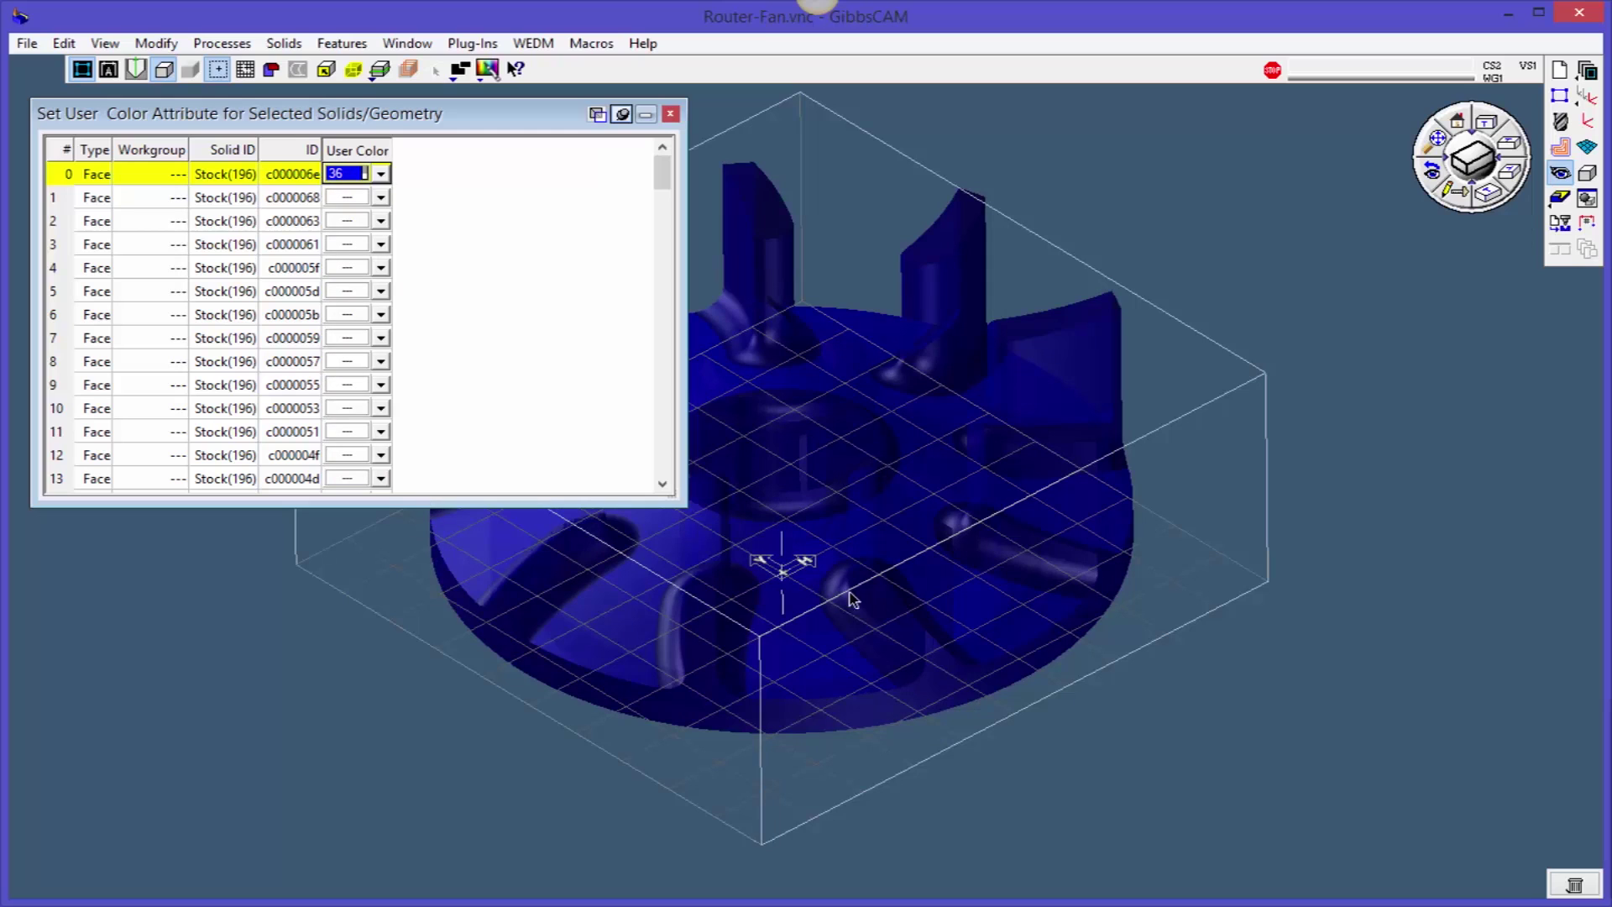
# - Review the stock body's user color and transparency setting, and close the user color attribute table
pyautogui.moveTo(1019, 607); pyautogui.dragTo(839, 622, button='middle')
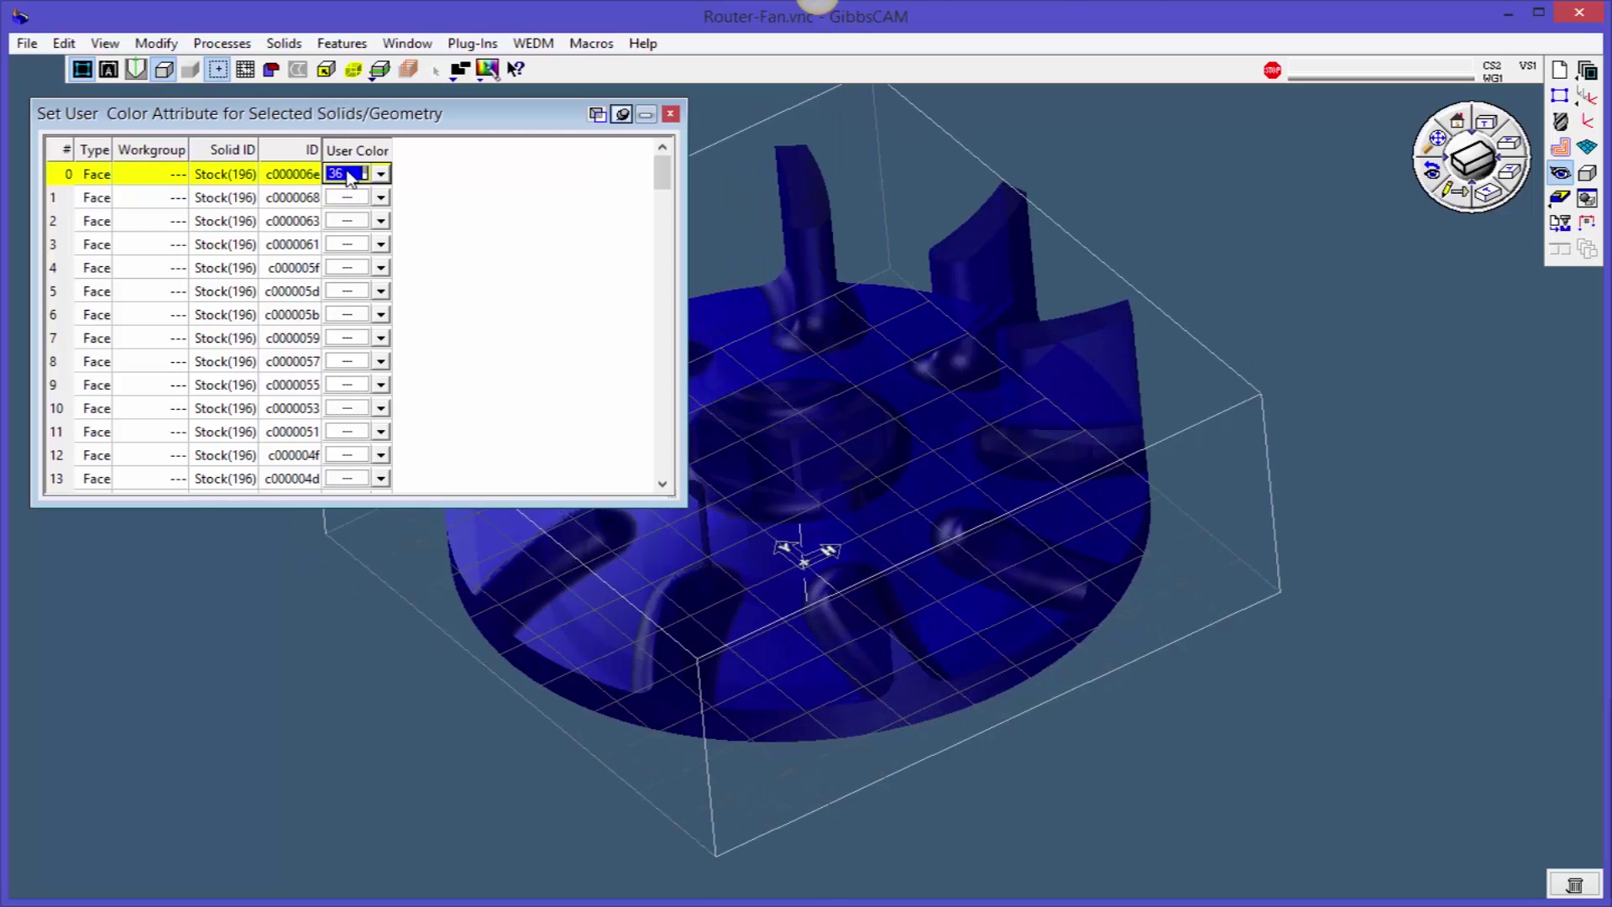
pyautogui.click(351, 175)
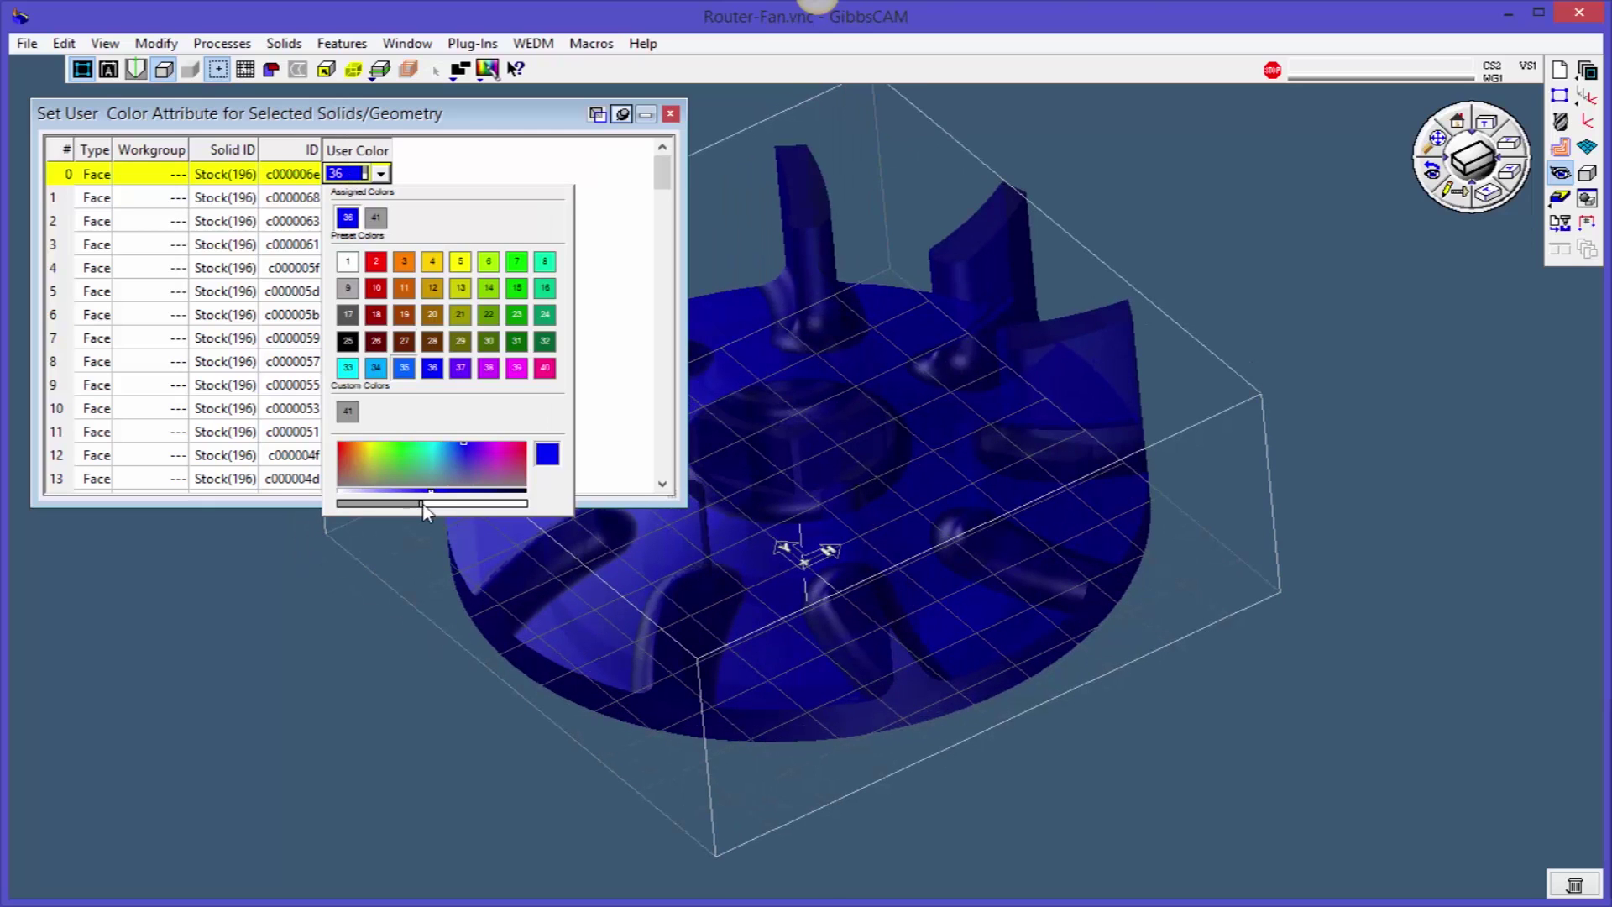
pyautogui.click(672, 115)
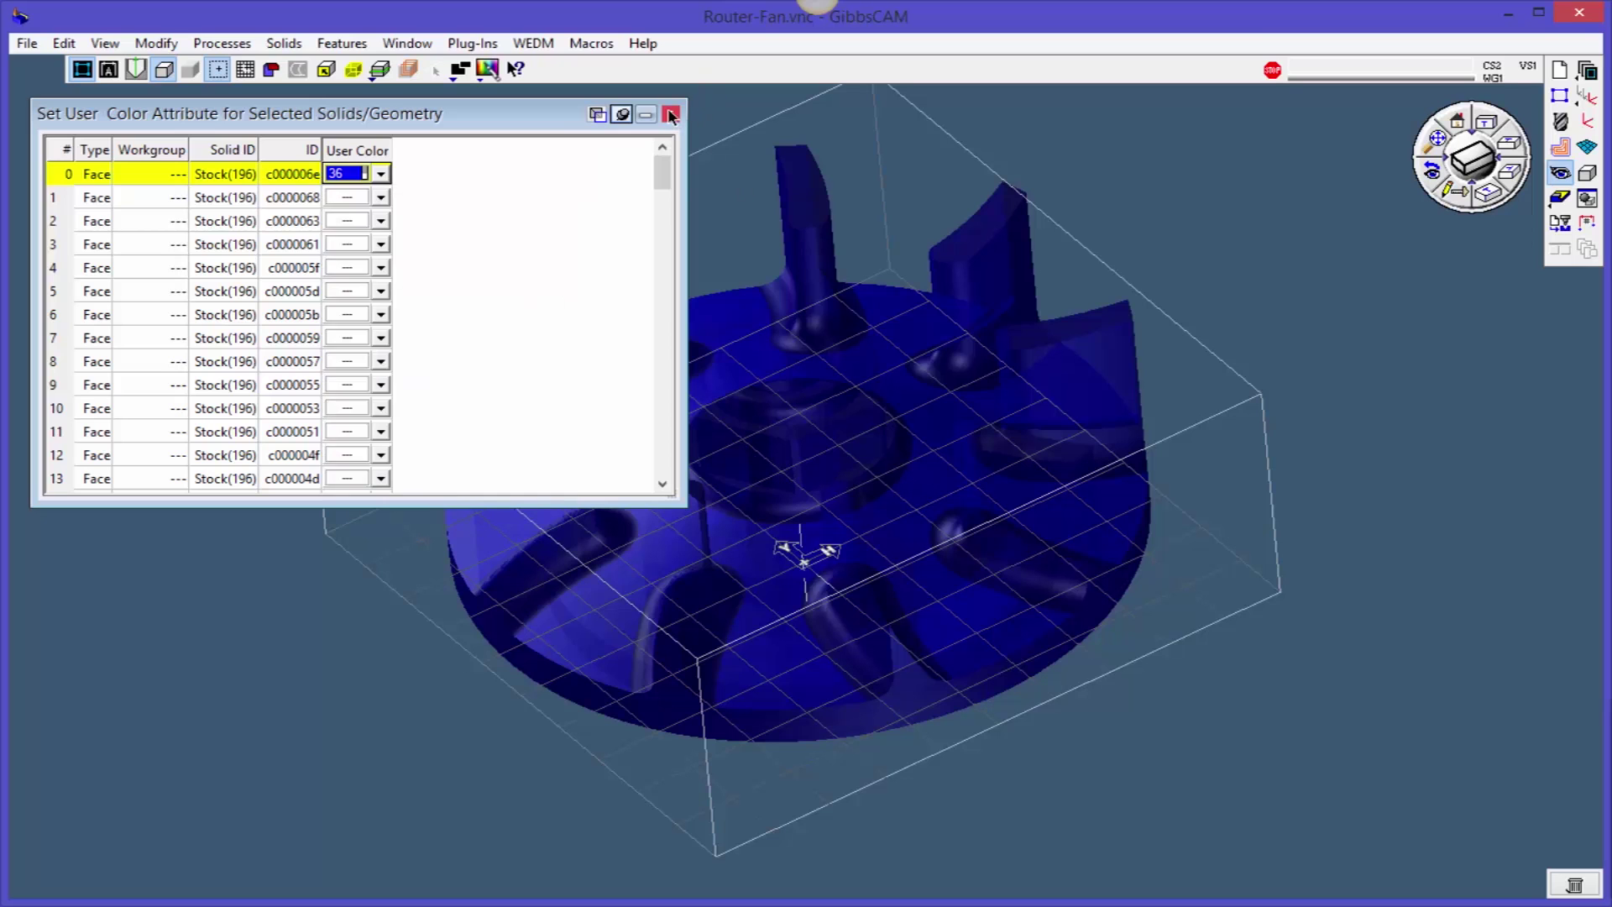
pyautogui.click(672, 115)
pyautogui.moveTo(583, 331); pyautogui.dragTo(842, 579, button='middle')
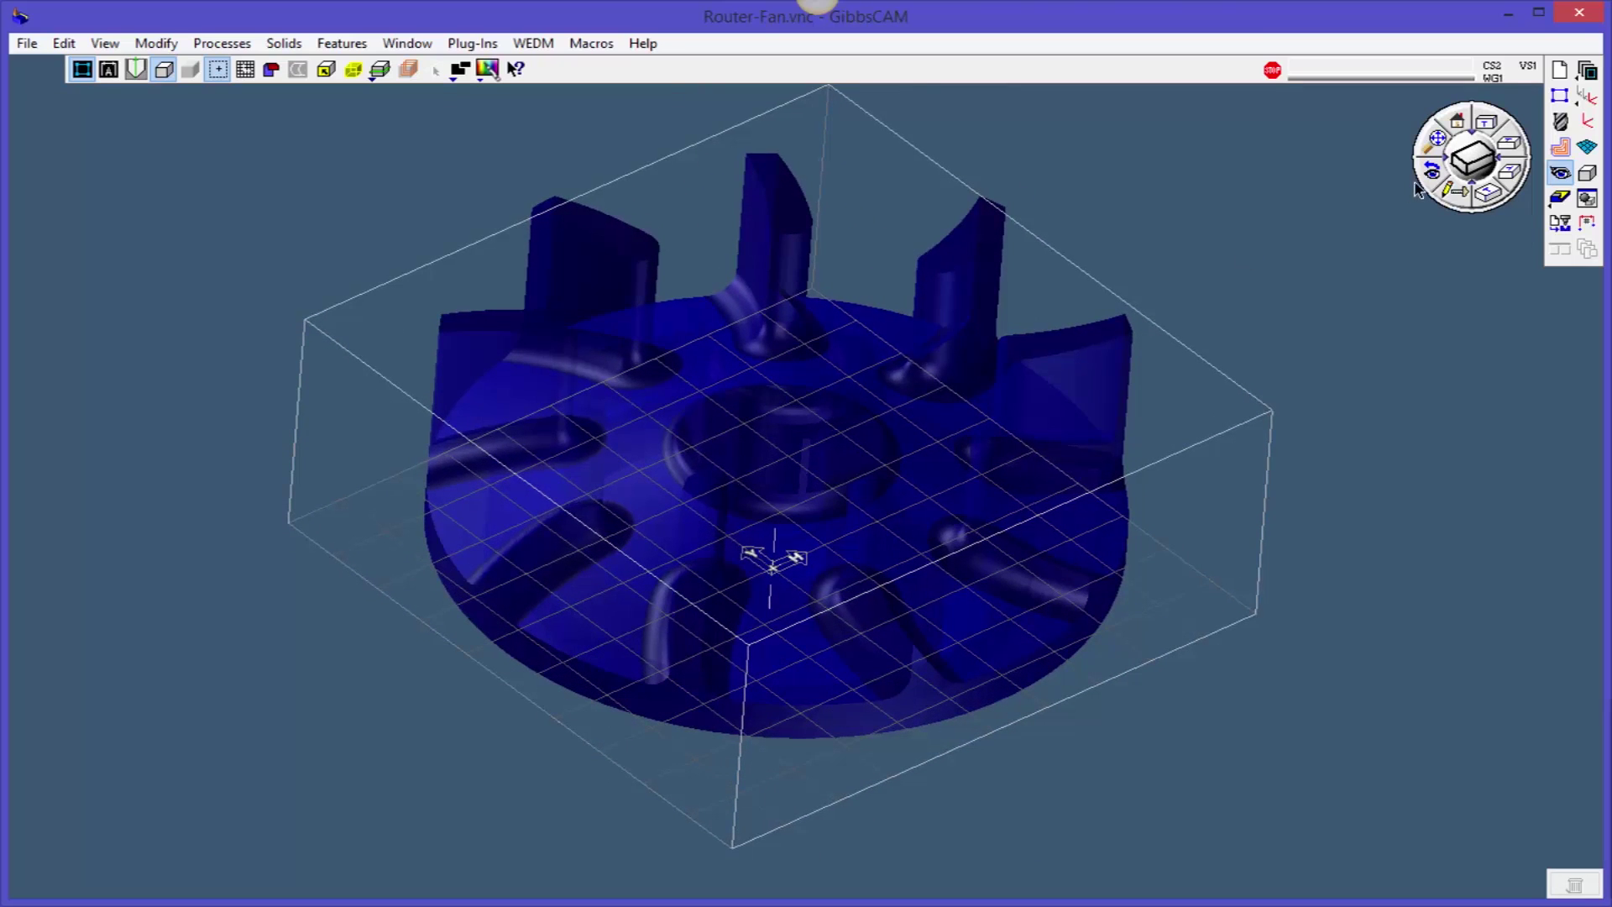
# - Bring the part body out of the Body Bag to compare it with the offset stock body, and close the bag
pyautogui.click(1586, 198)
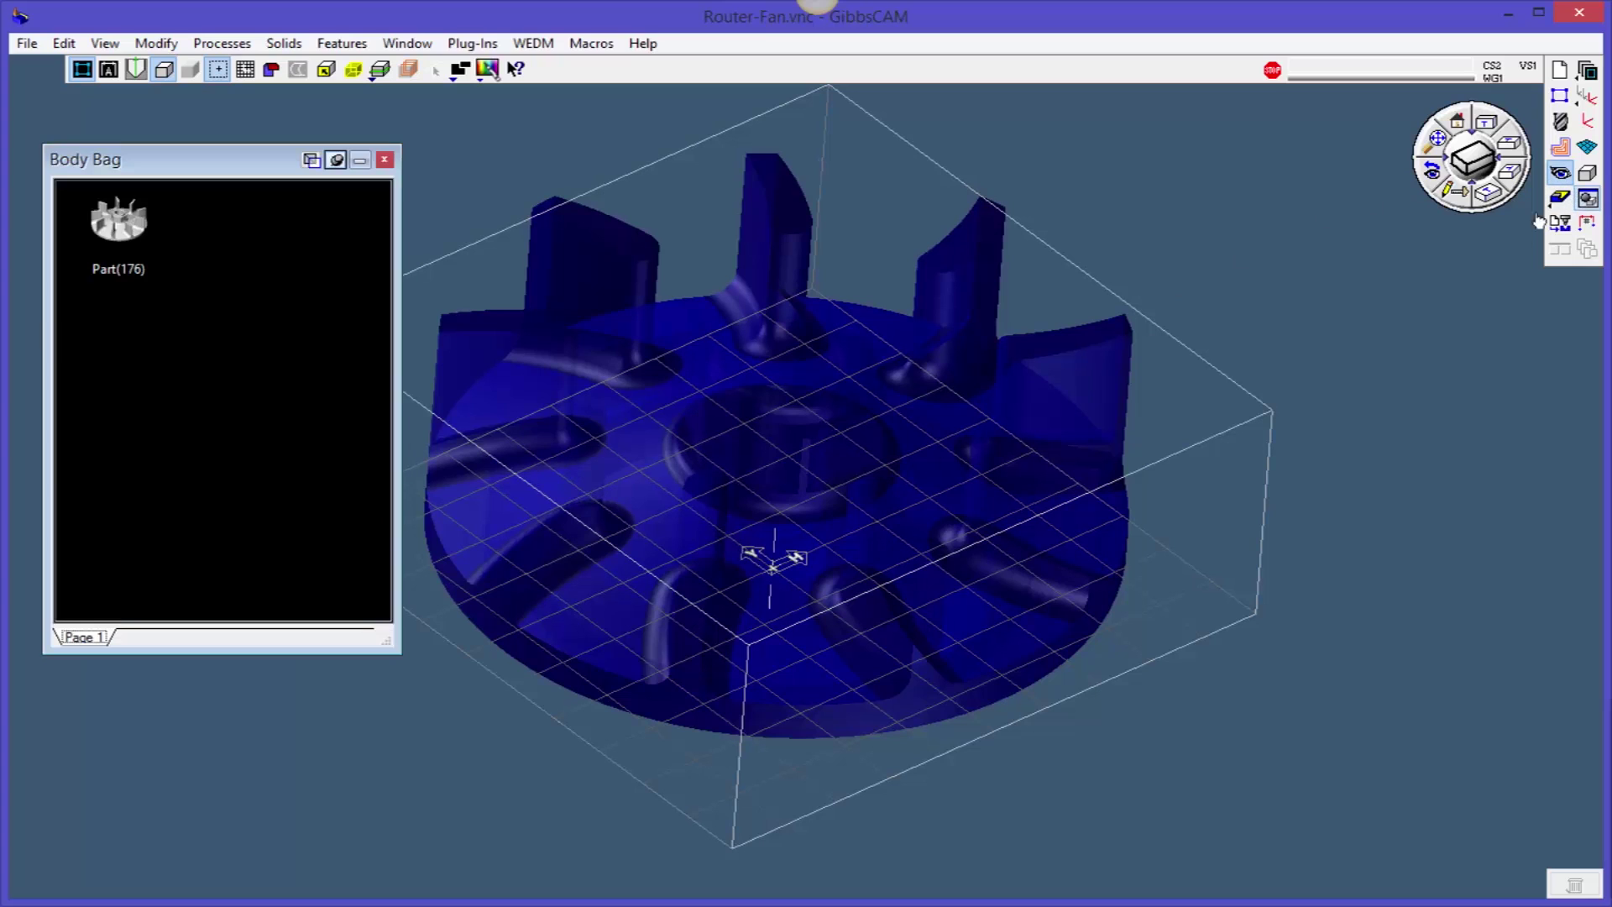
pyautogui.doubleClick(130, 231)
pyautogui.moveTo(789, 591); pyautogui.dragTo(762, 638, button='middle')
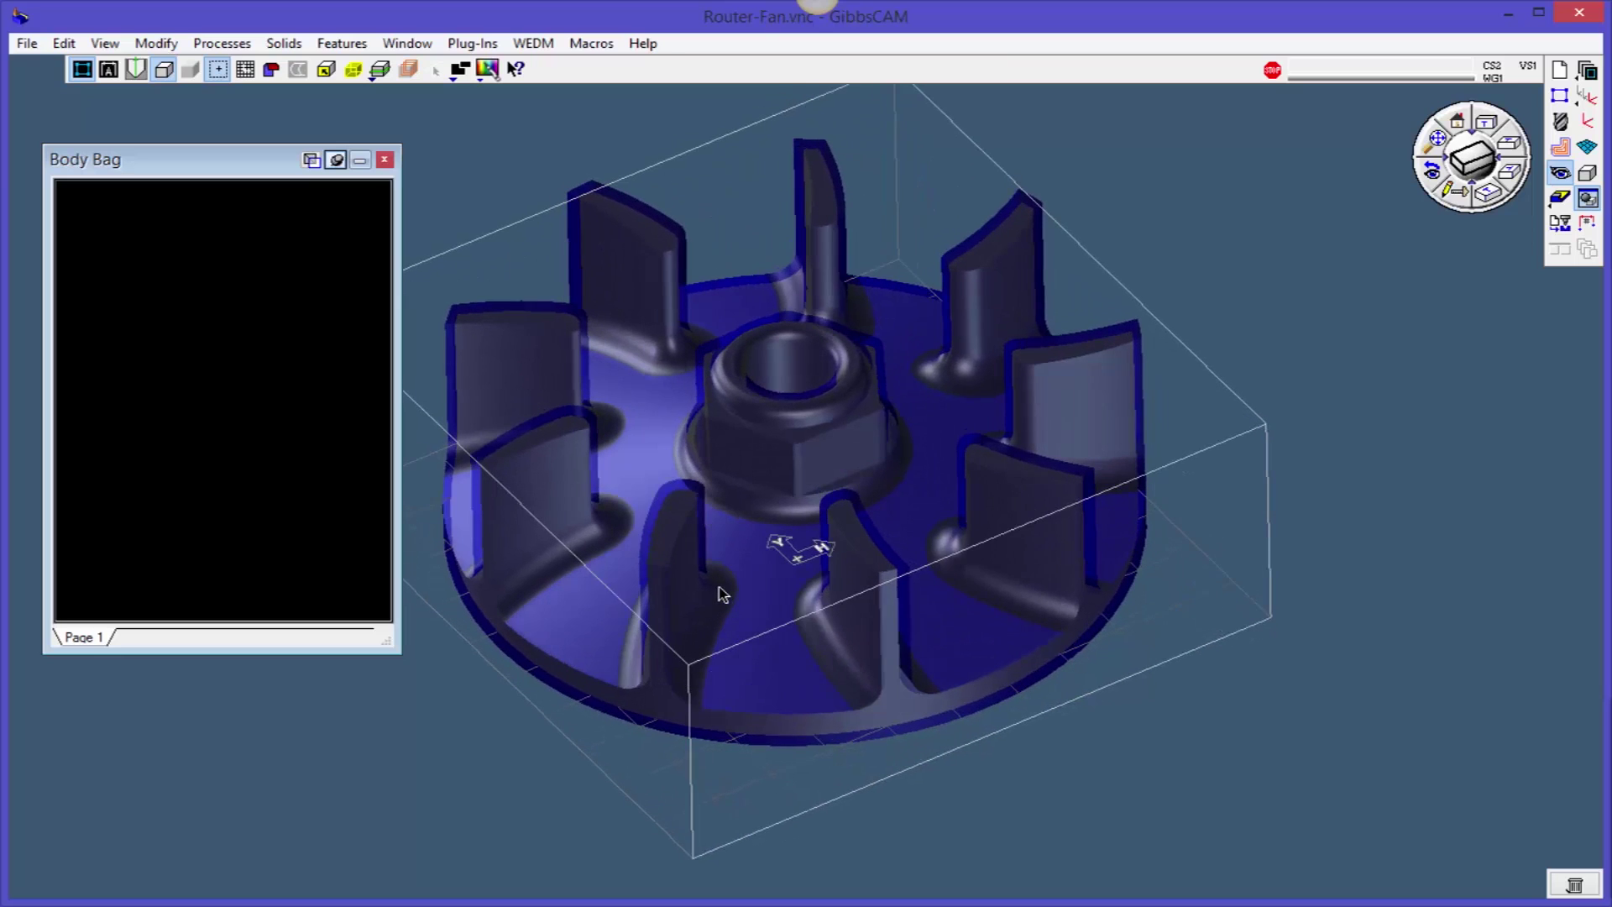
pyautogui.click(385, 159)
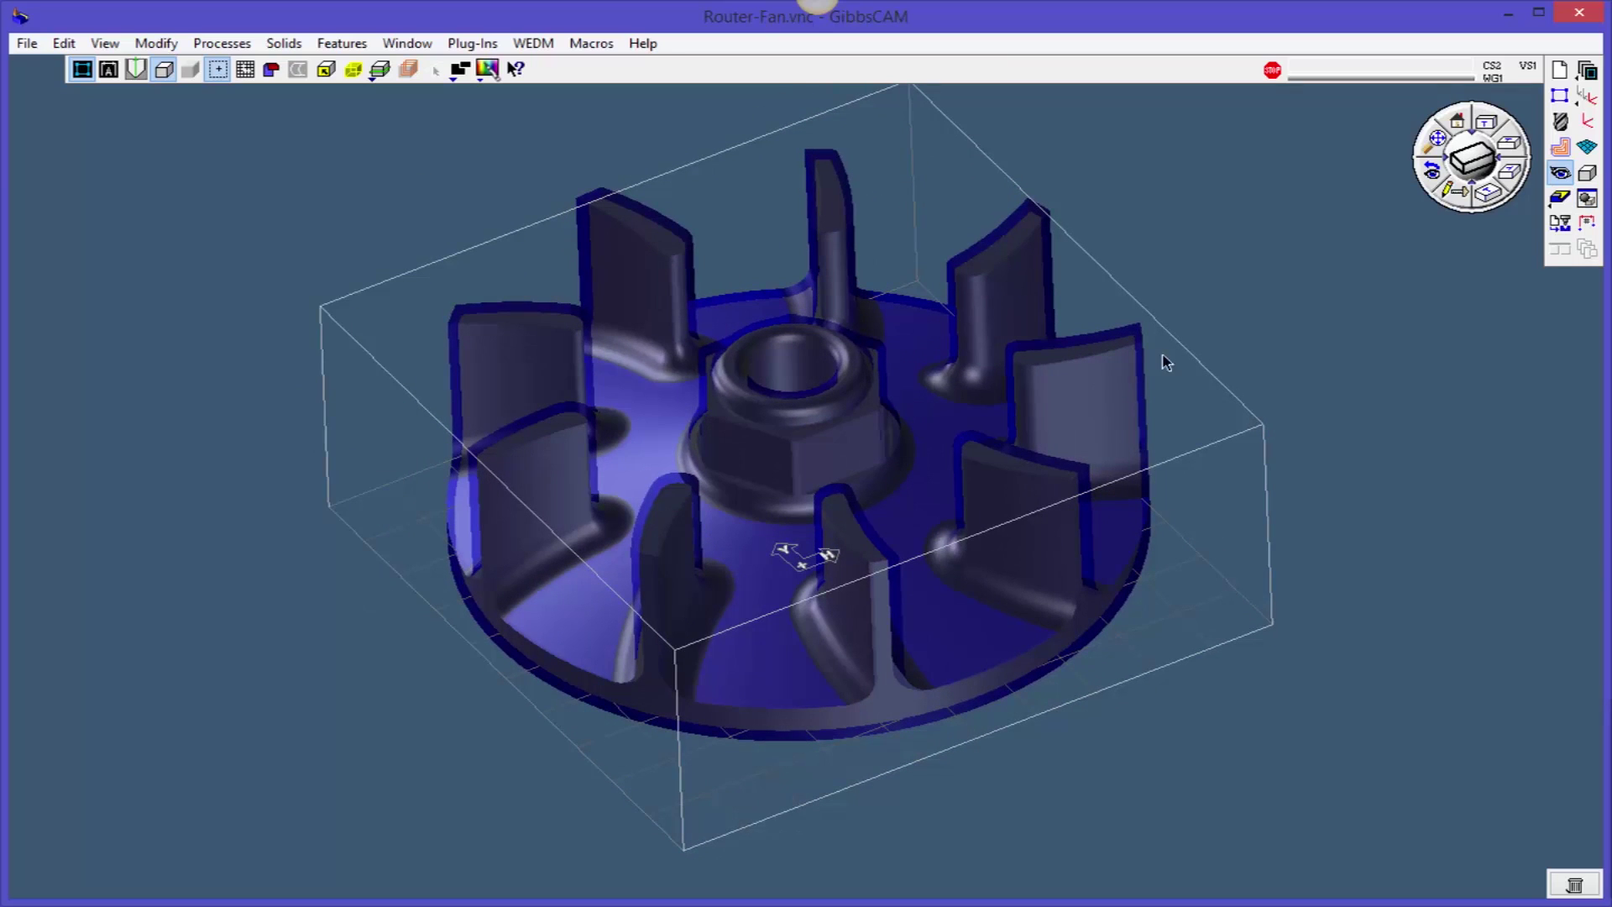
# - Open the machining operations and run the Op Sim cut part rendering on the offset stock body
pyautogui.click(1560, 146)
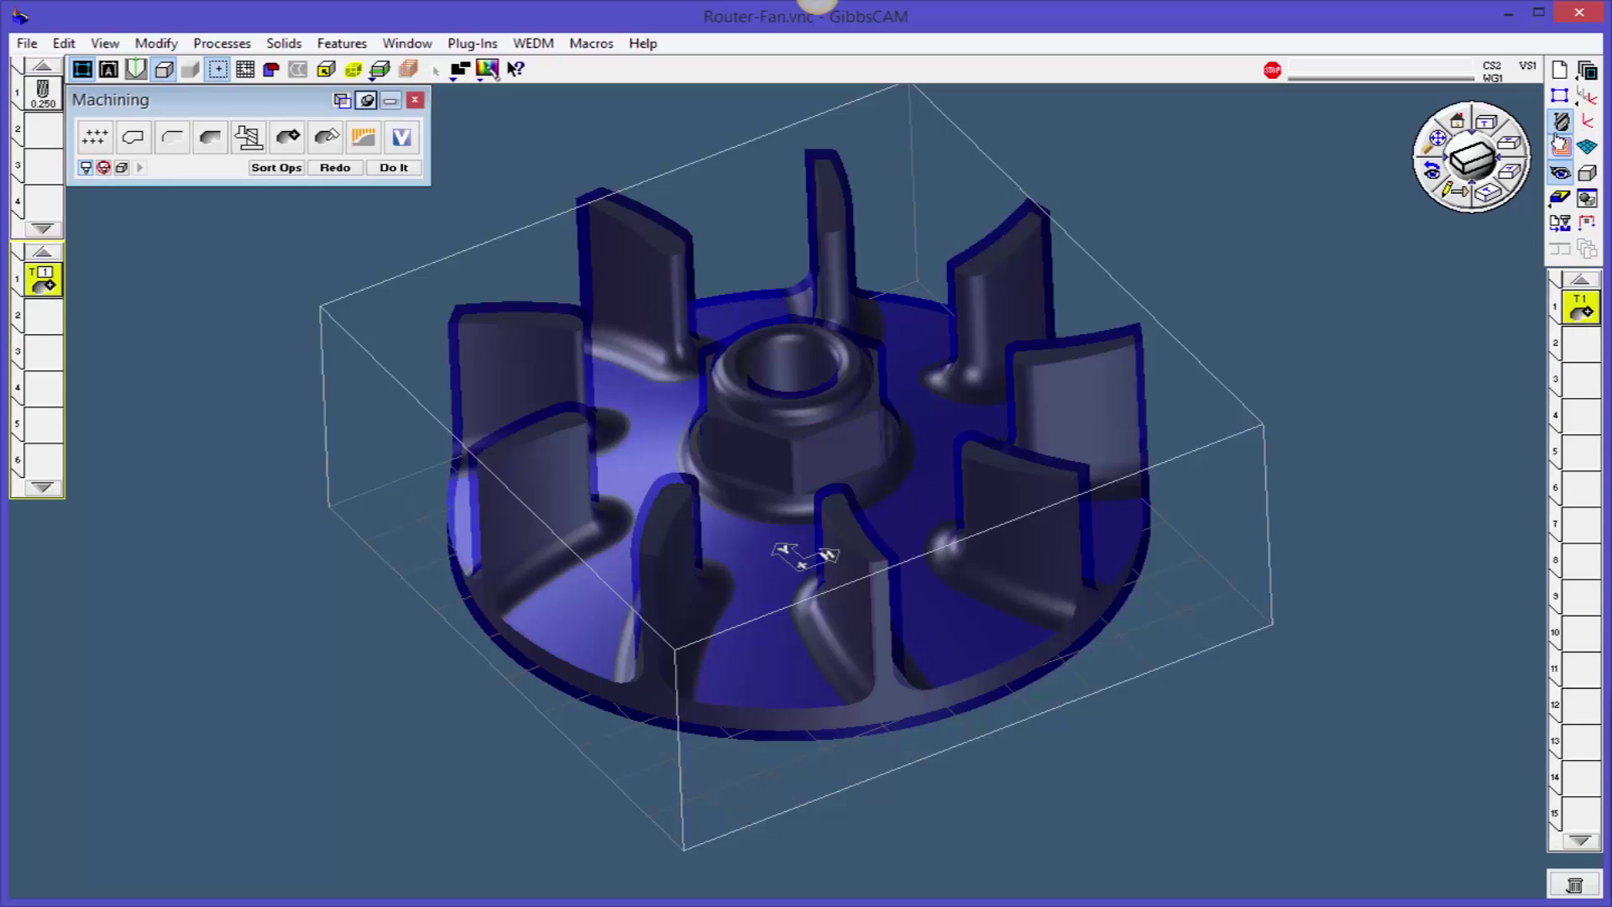
pyautogui.click(1560, 198)
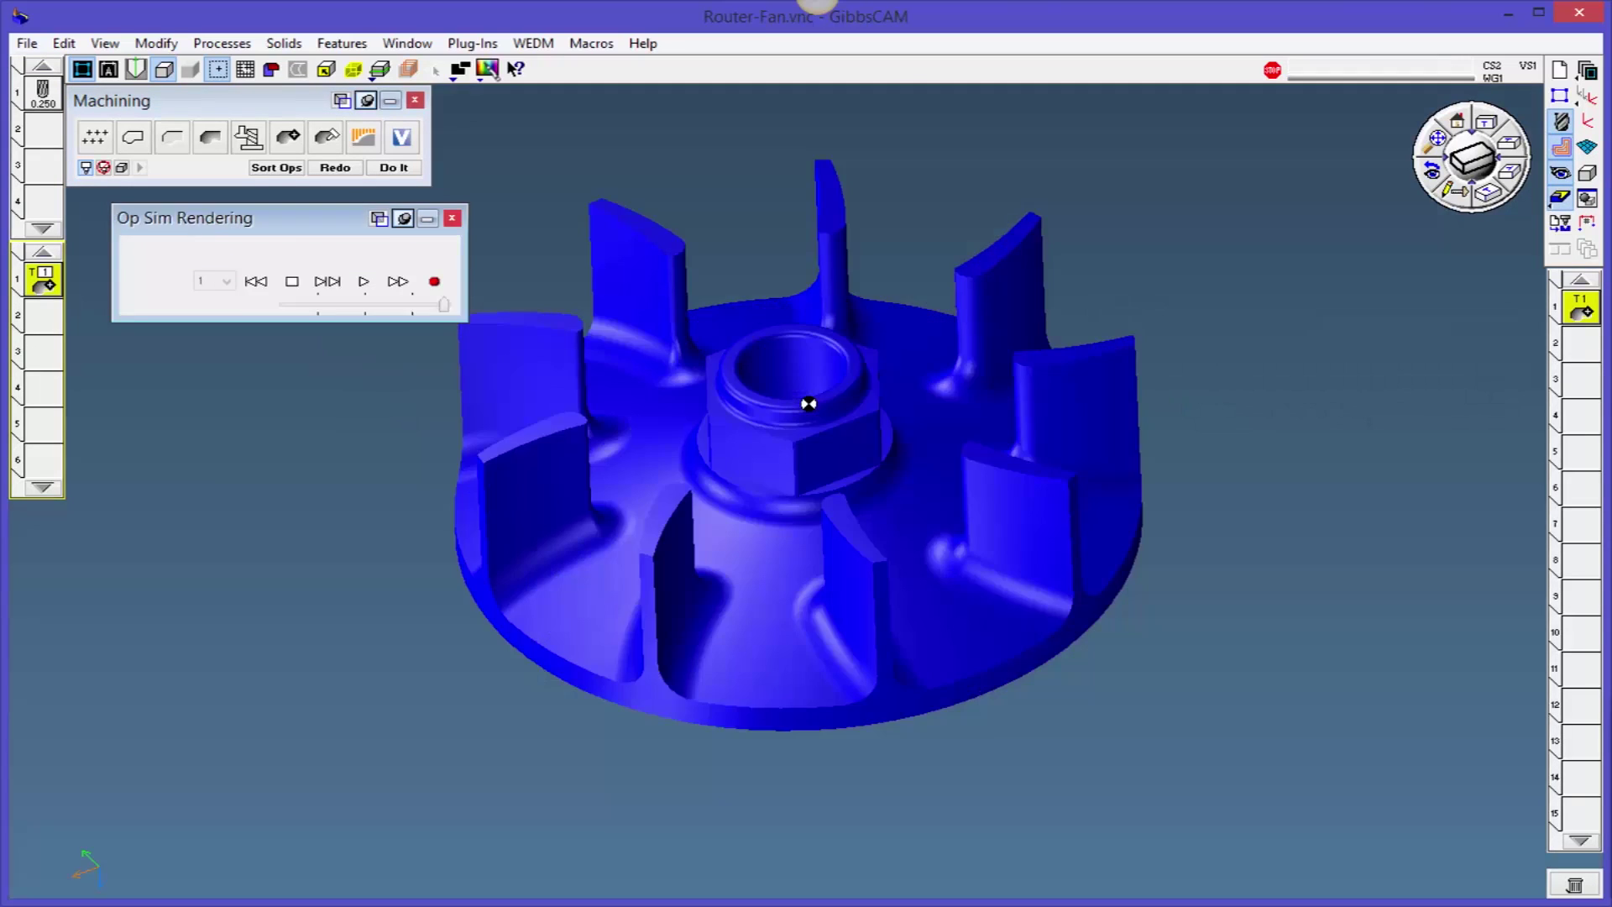
pyautogui.click(167, 251)
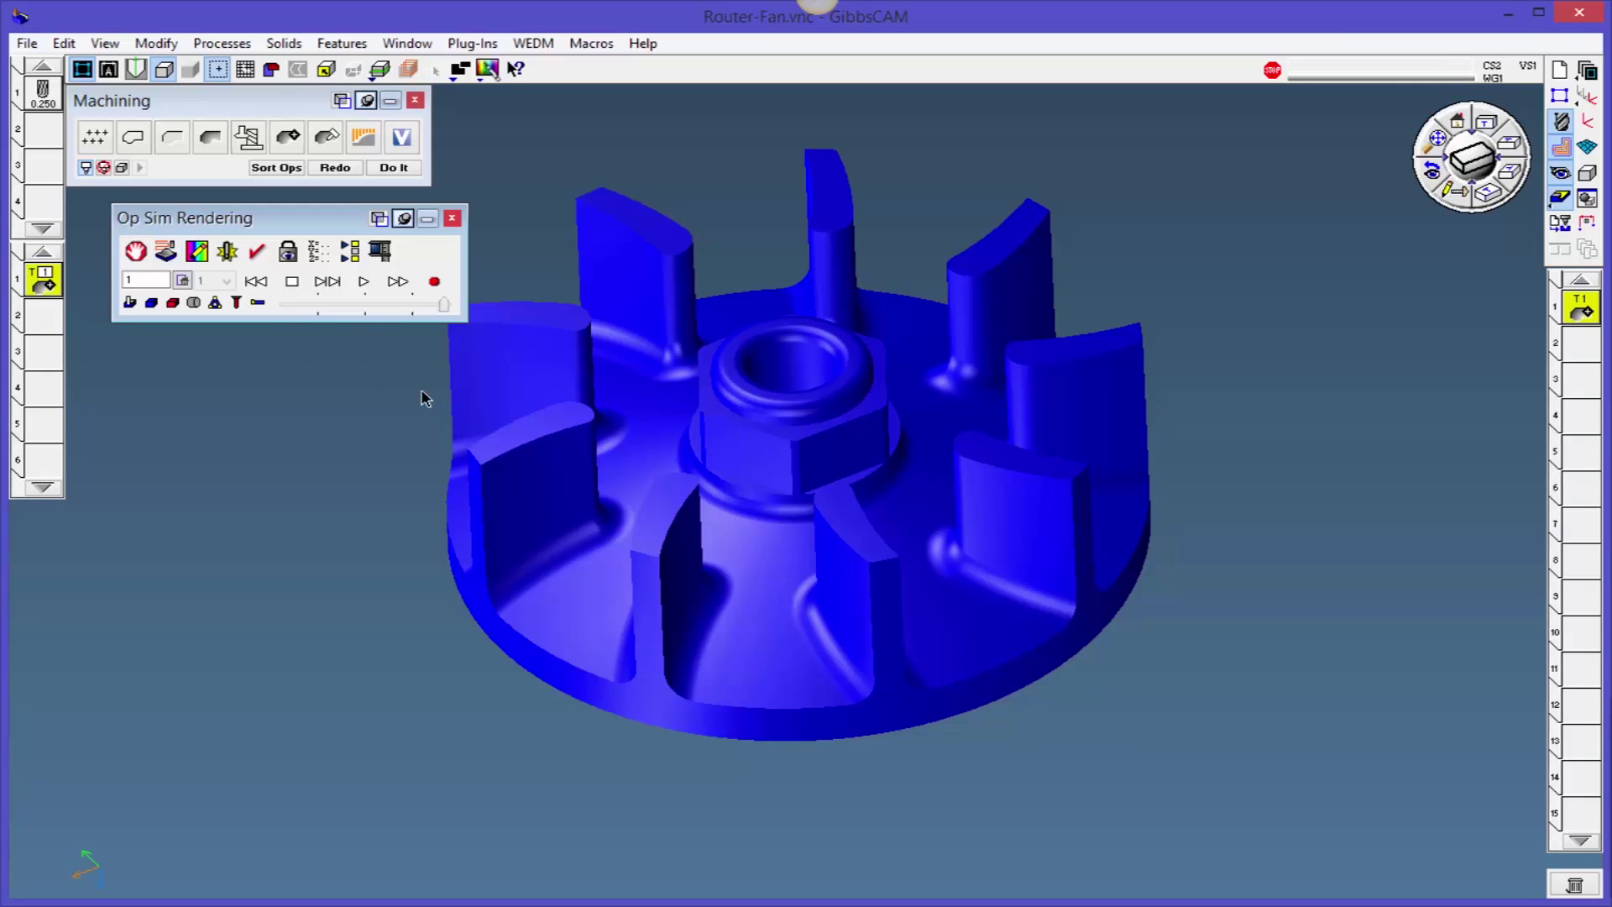
pyautogui.click(360, 287)
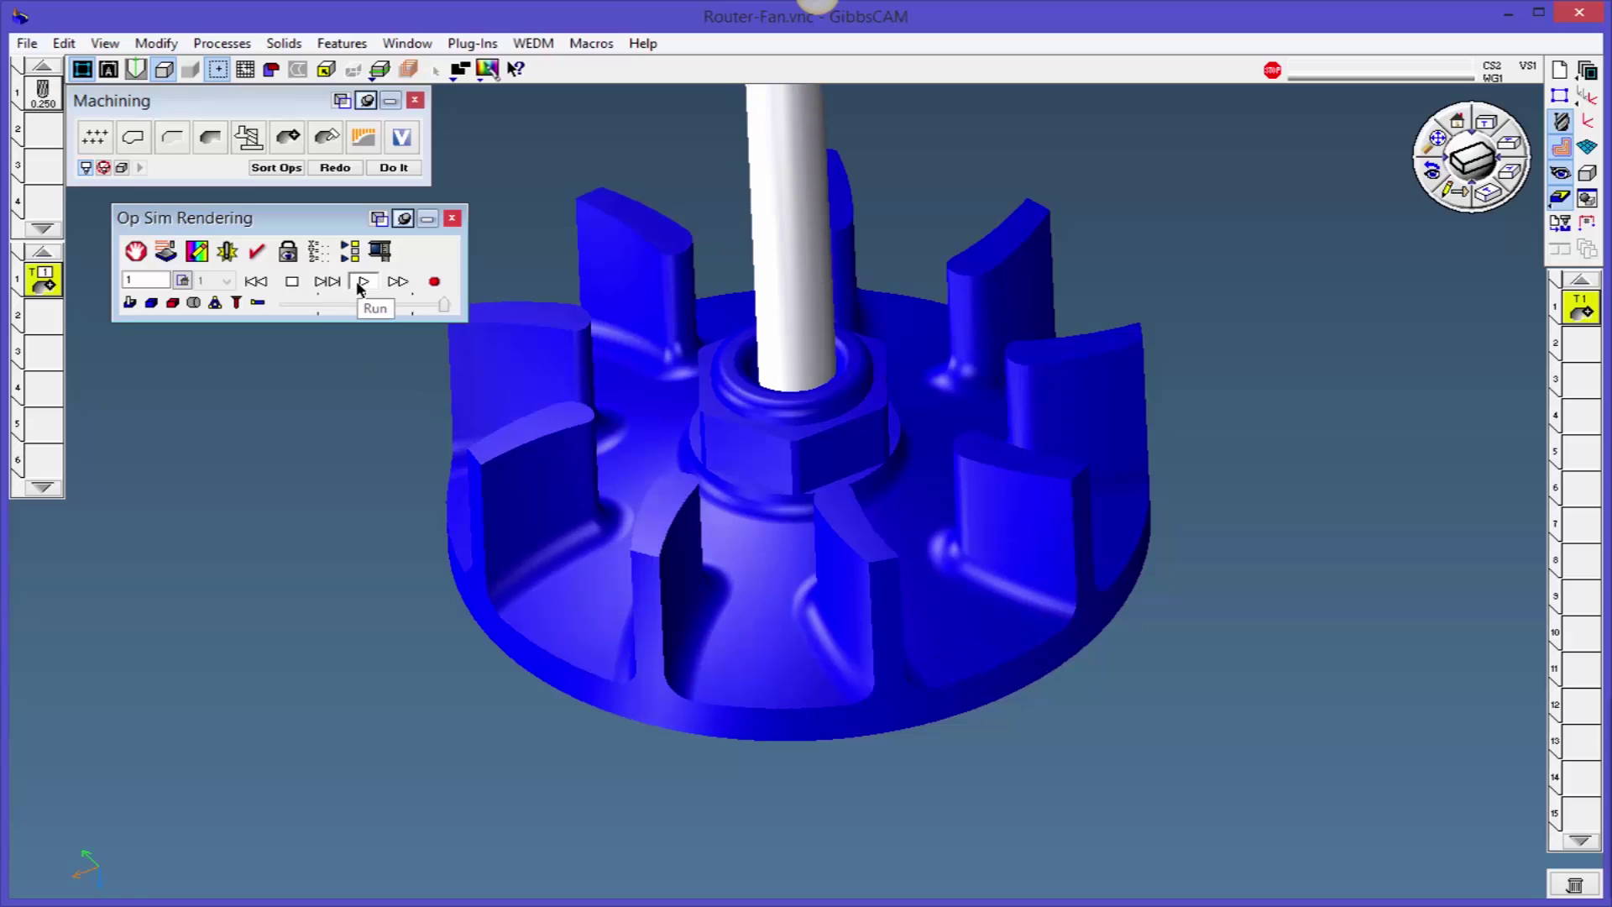